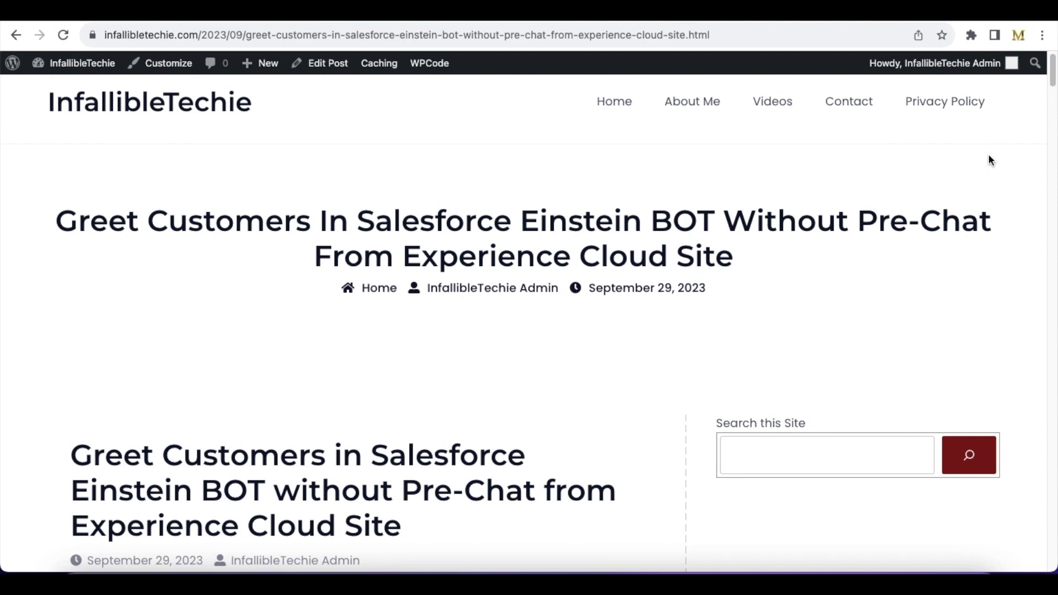
Review the article's custom field instructions and inspect the Name field's label and API name on the Chat Transcript object in Salesforce Setup
{"action": "left_click_drag", "start_coordinate": [1052, 75], "coordinate": [1052, 118]}
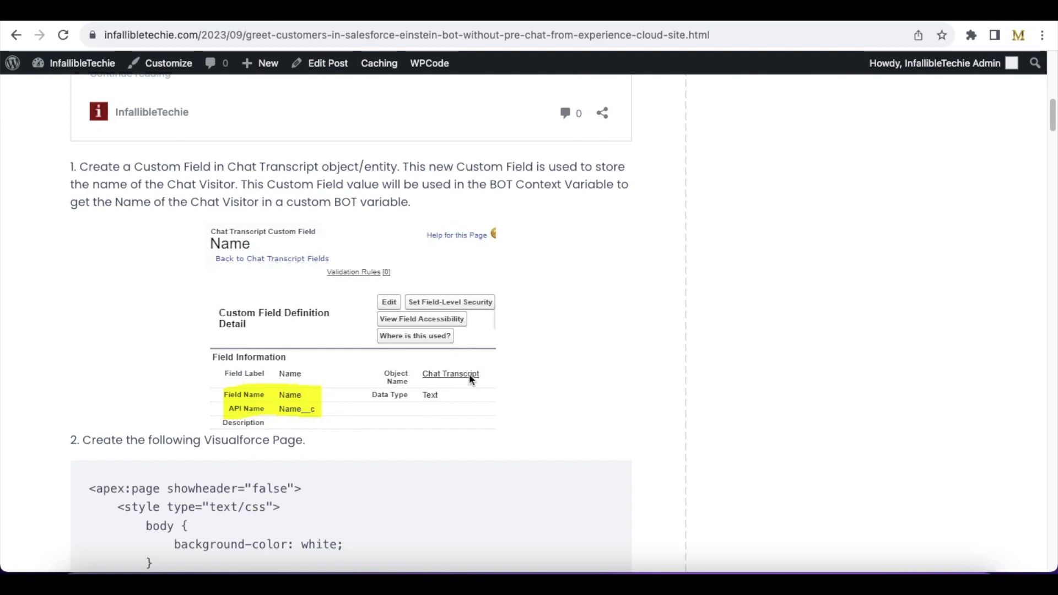
{"action": "key", "text": "ctrl+Tab"}
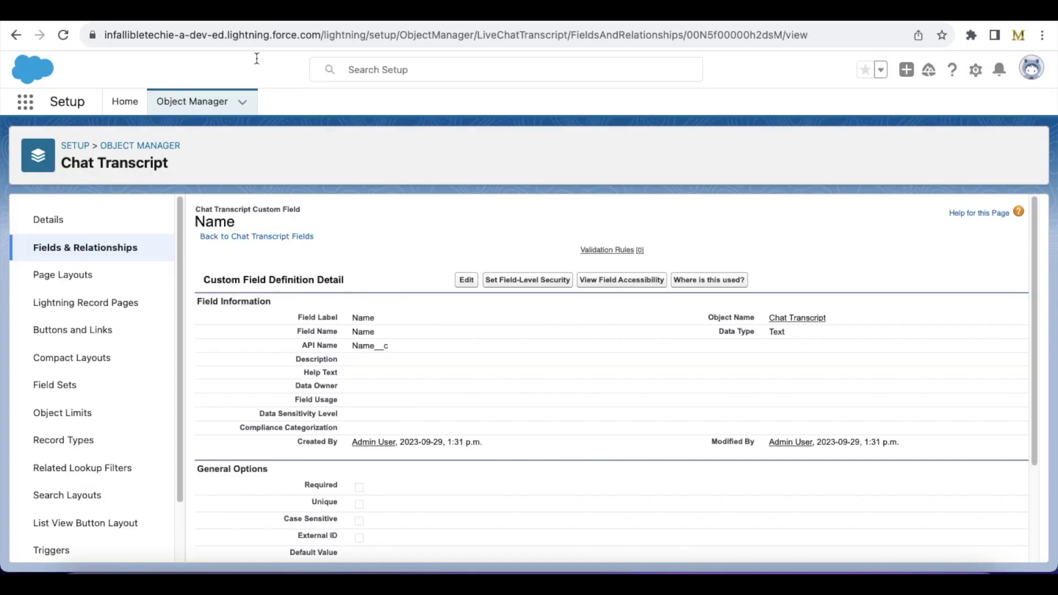
{"action": "left_click_drag", "start_coordinate": [353, 320], "coordinate": [368, 322]}
{"action": "left_click", "coordinate": [370, 353]}
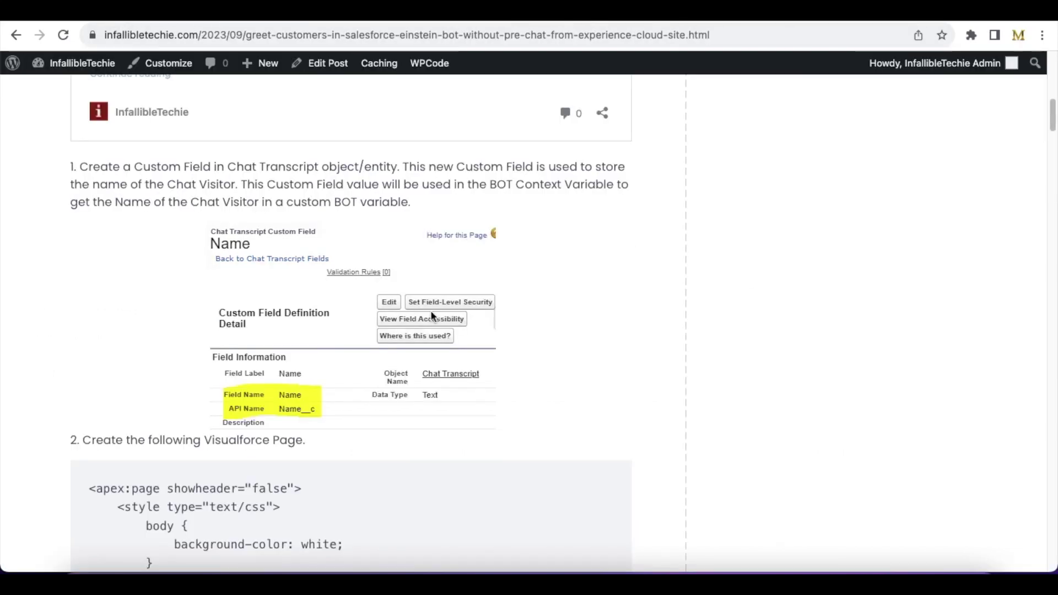
Examine the article's Visualforce page code, covering the style block, the User FirstName and LastName expressions, and the console.log call
{"action": "left_click_drag", "start_coordinate": [1052, 118], "coordinate": [1052, 143]}
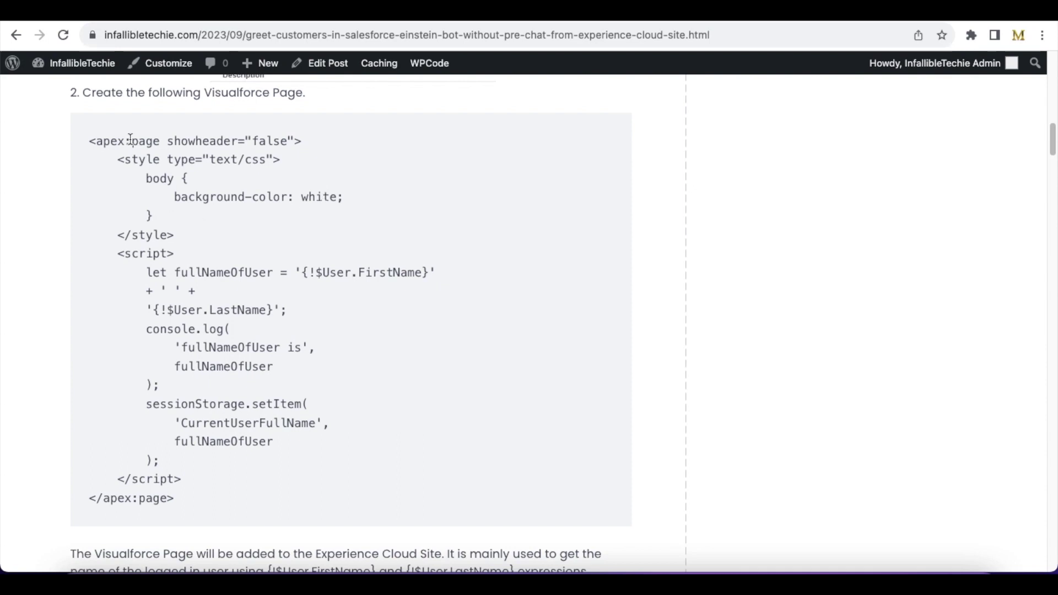
{"action": "left_click_drag", "start_coordinate": [118, 159], "coordinate": [183, 236]}
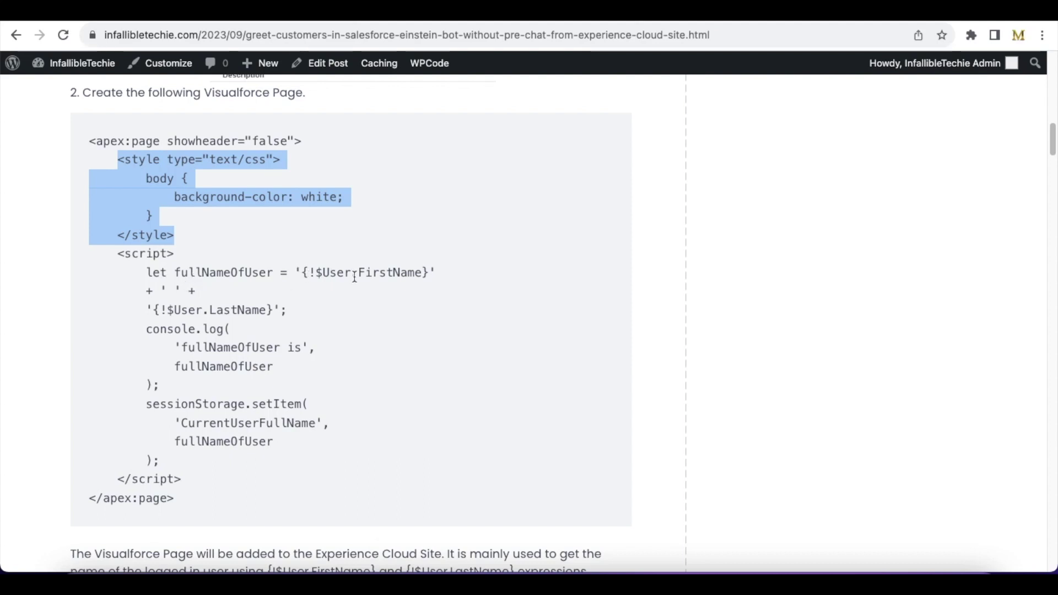
{"action": "left_click", "coordinate": [374, 275]}
{"action": "double_click", "coordinate": [375, 274]}
{"action": "left_click_drag", "start_coordinate": [210, 310], "coordinate": [268, 311]}
{"action": "left_click_drag", "start_coordinate": [323, 273], "coordinate": [353, 274]}
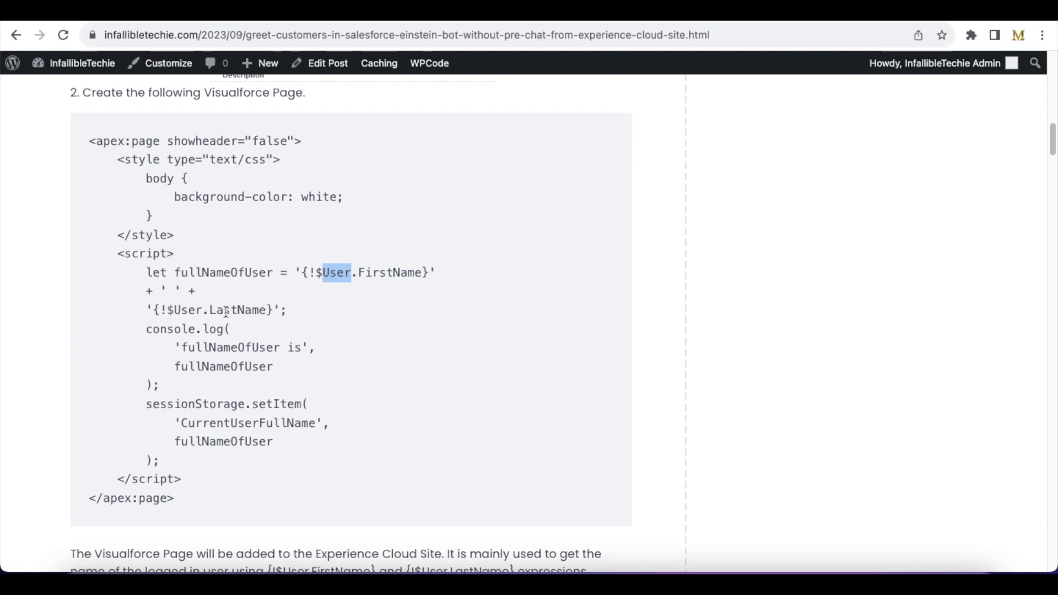
{"action": "left_click_drag", "start_coordinate": [171, 386], "coordinate": [147, 332]}
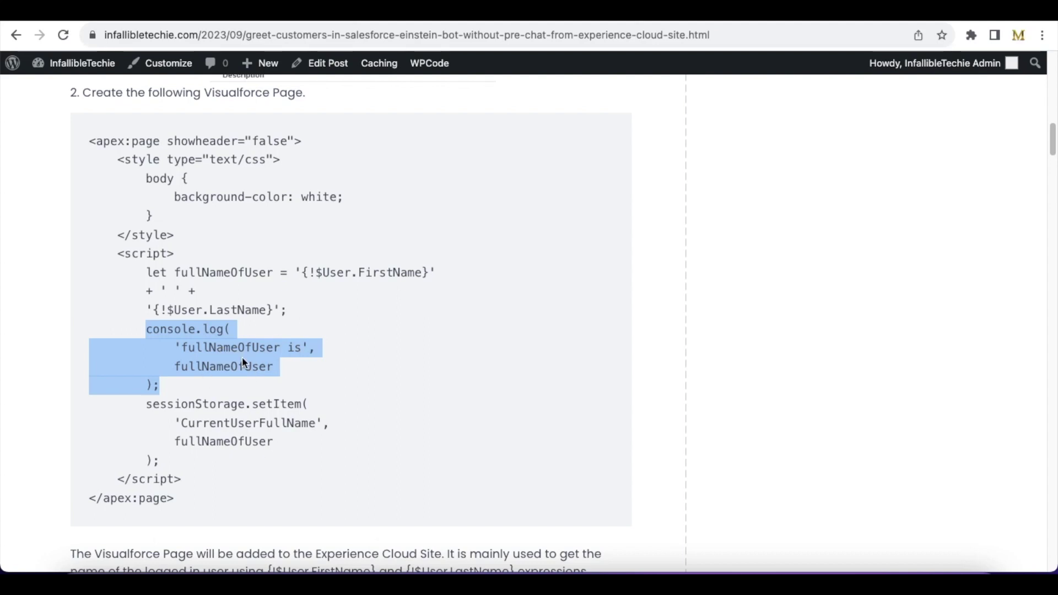
Examine how the Visualforce script stores fullNameOfUser in sessionStorage under the CurrentUserFullName key
{"action": "left_click", "coordinate": [155, 405]}
{"action": "left_click_drag", "start_coordinate": [156, 405], "coordinate": [294, 403]}
{"action": "double_click", "coordinate": [214, 425]}
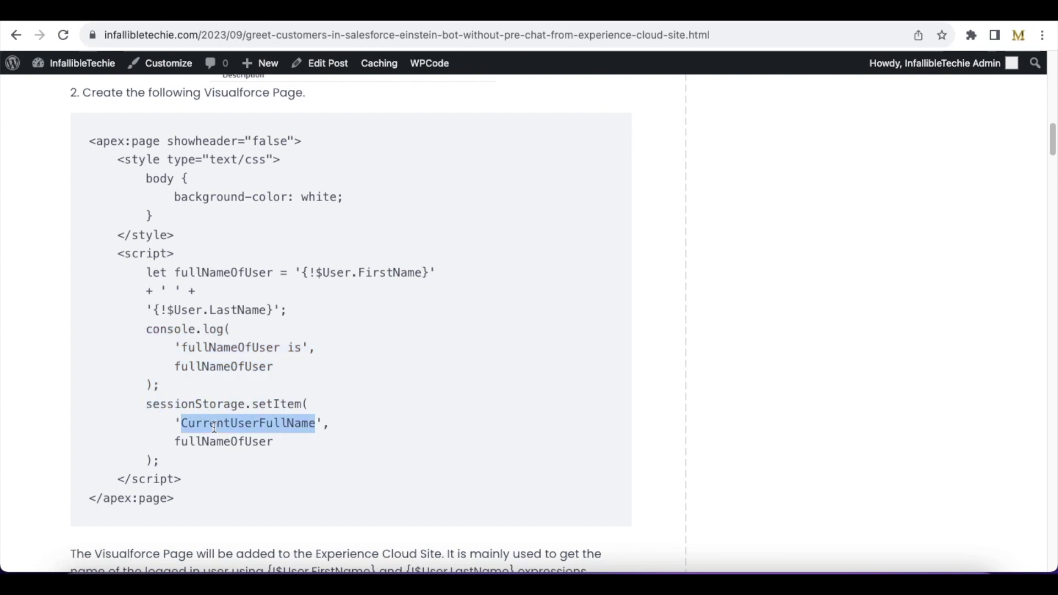
{"action": "left_click_drag", "start_coordinate": [174, 442], "coordinate": [267, 443]}
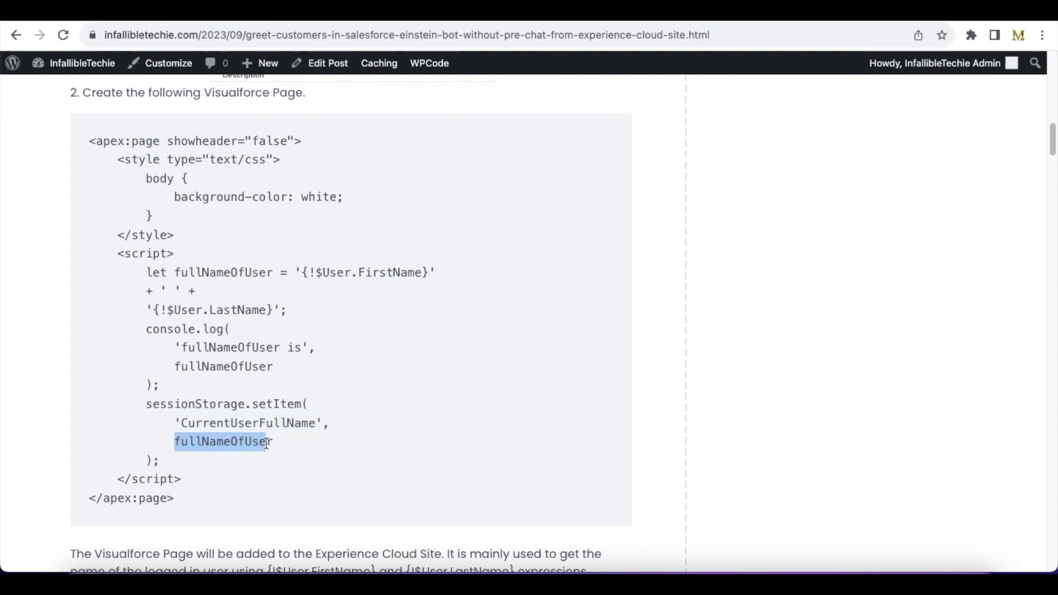
{"action": "left_click_drag", "start_coordinate": [181, 272], "coordinate": [280, 304]}
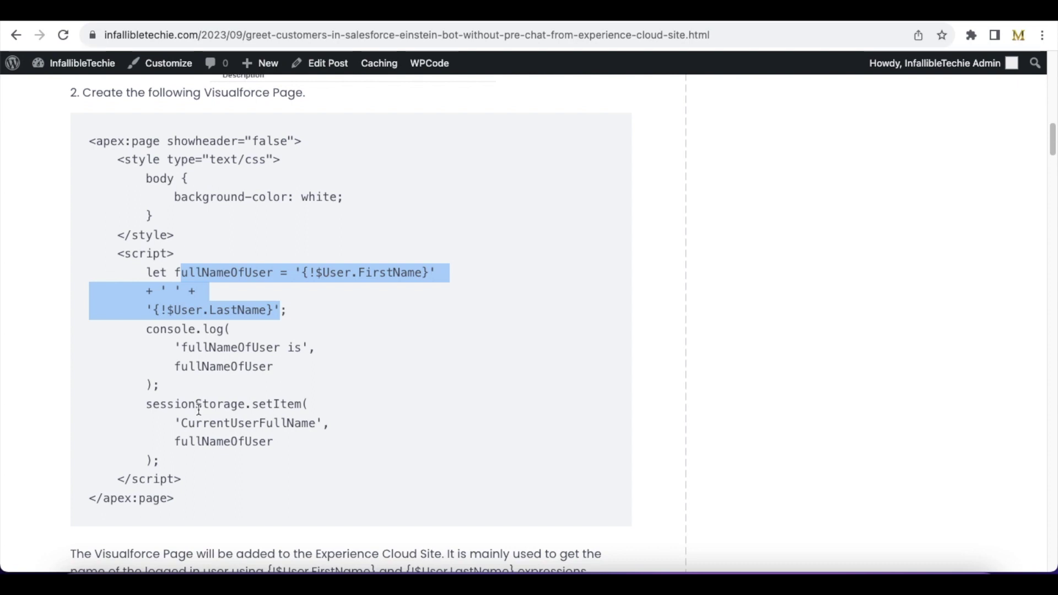
{"action": "left_click_drag", "start_coordinate": [150, 405], "coordinate": [238, 406]}
{"action": "left_click_drag", "start_coordinate": [274, 442], "coordinate": [180, 440]}
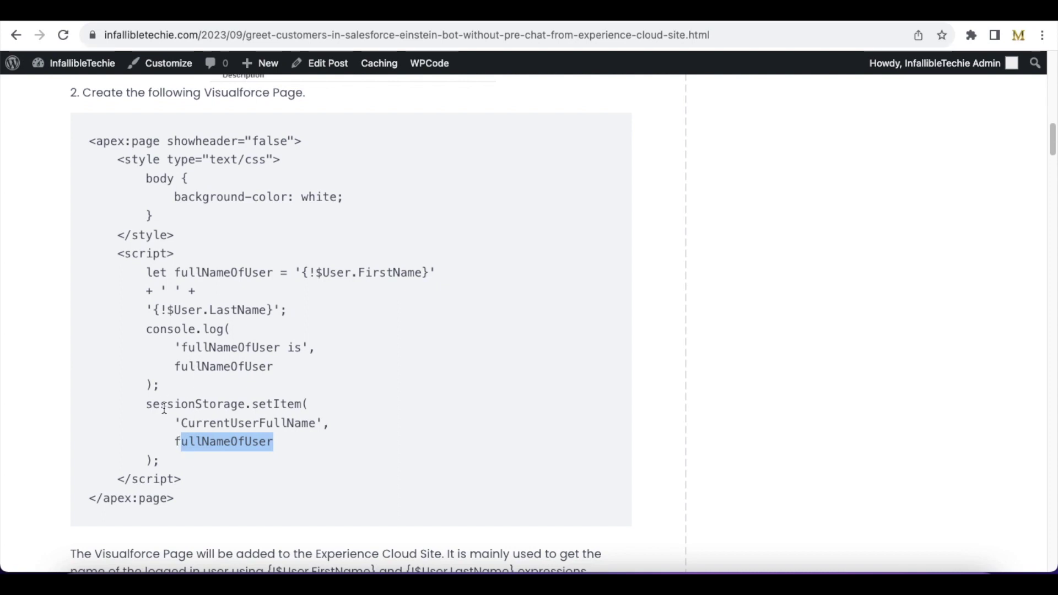
{"action": "left_click_drag", "start_coordinate": [142, 406], "coordinate": [207, 467]}
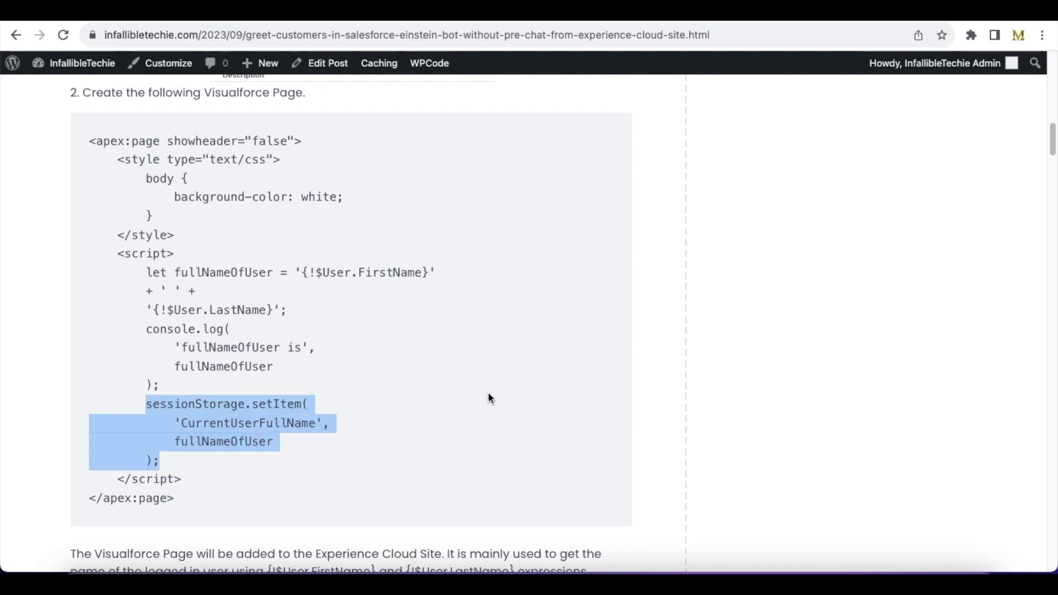
Check the UserDetails Visualforce page's availability setting for Lightning Experience, Experience Builder sites and the mobile app, and return to the article
{"action": "left_click", "coordinate": [170, 23]}
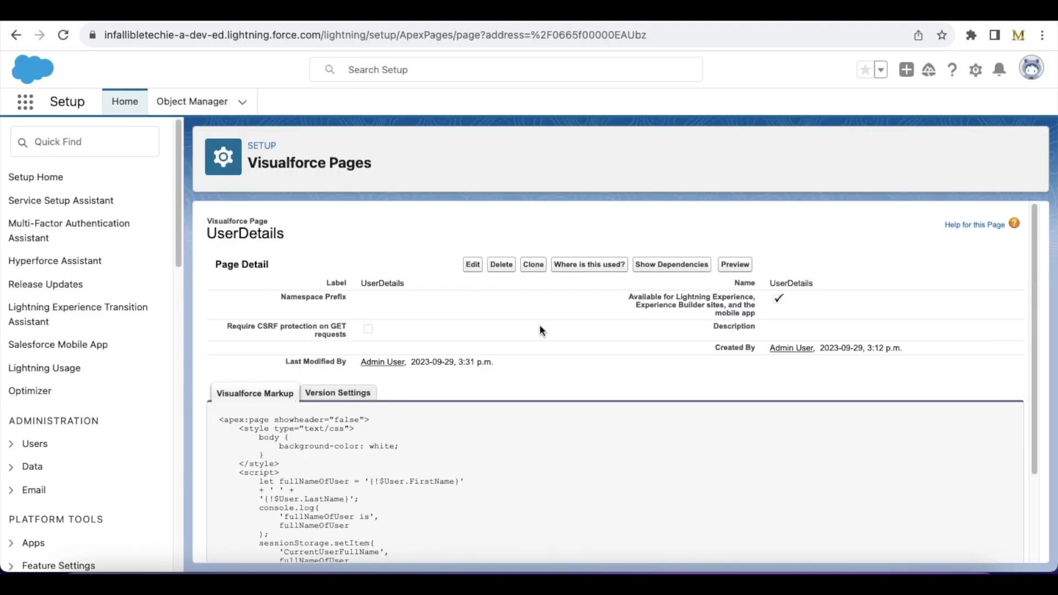
{"action": "left_click_drag", "start_coordinate": [631, 296], "coordinate": [745, 301]}
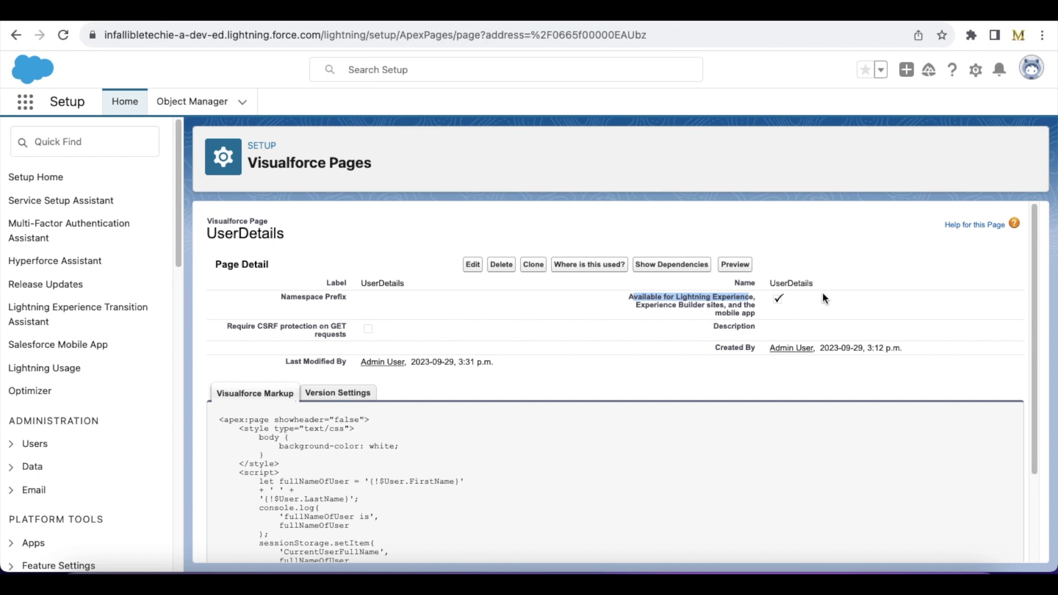
{"action": "left_click", "coordinate": [157, 22]}
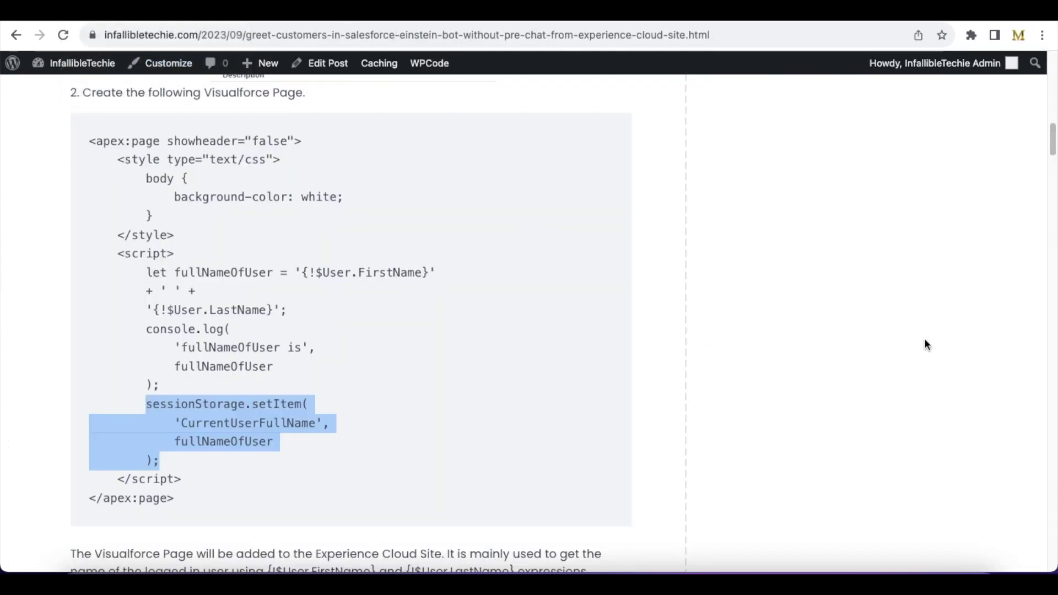
Examine the article's JavaScript static resource code, focusing on the label, value and transcriptFields entries of extraPrechatFormDetails
{"action": "left_click_drag", "start_coordinate": [1053, 135], "coordinate": [1053, 181]}
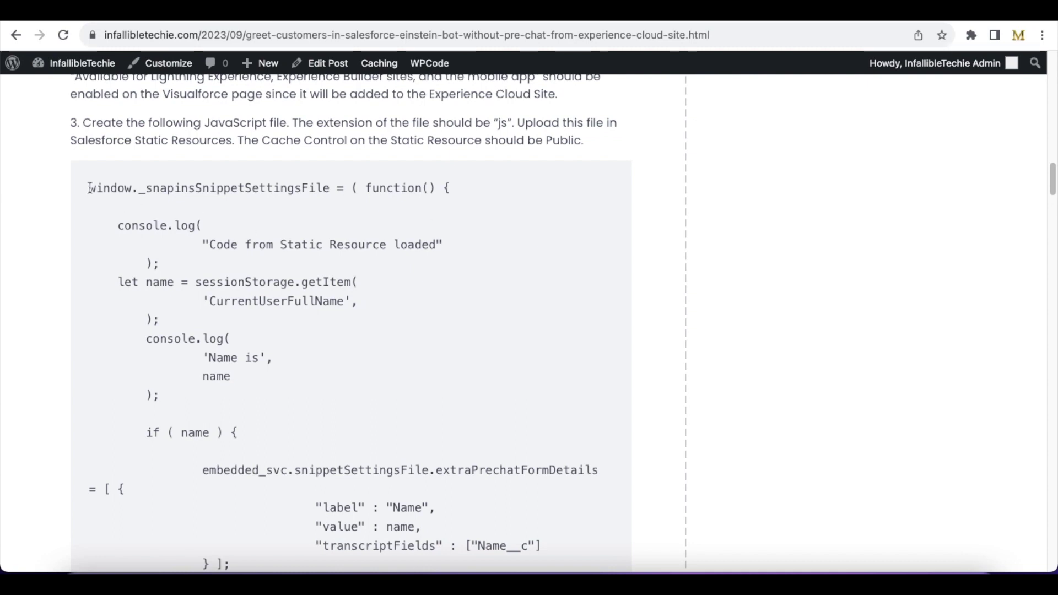
{"action": "left_click_drag", "start_coordinate": [90, 188], "coordinate": [206, 492]}
{"action": "left_click", "coordinate": [247, 355]}
{"action": "left_click_drag", "start_coordinate": [1050, 178], "coordinate": [1049, 192]}
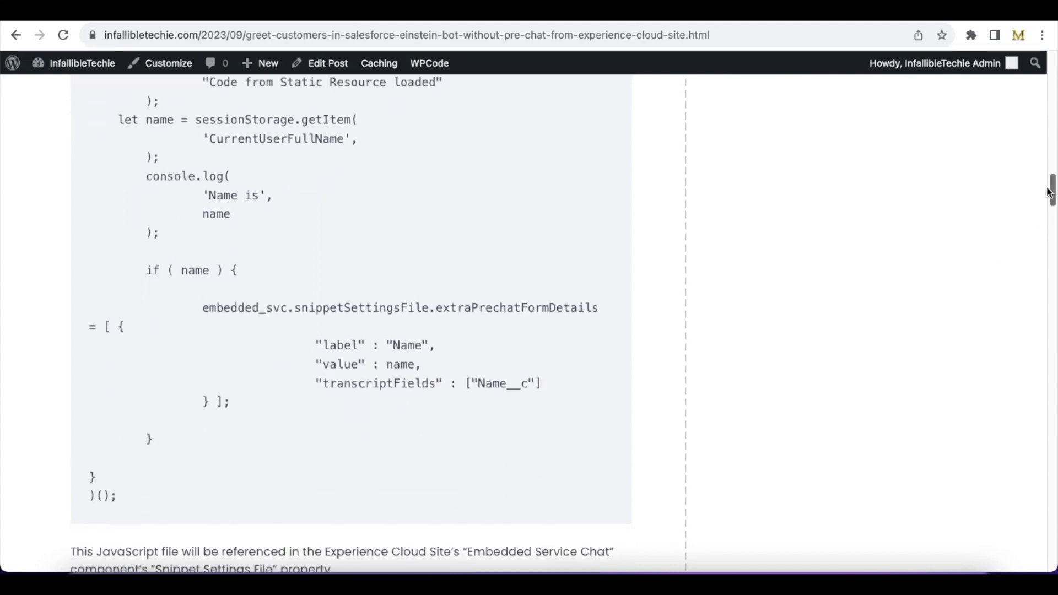
{"action": "left_click_drag", "start_coordinate": [435, 308], "coordinate": [594, 308]}
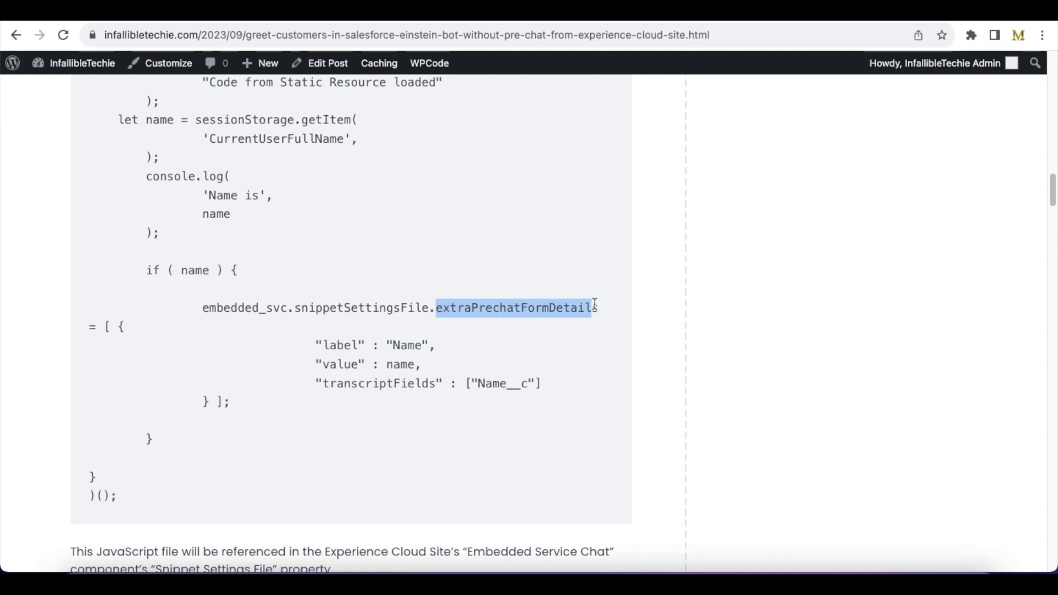
{"action": "double_click", "coordinate": [398, 346]}
{"action": "double_click", "coordinate": [397, 364]}
{"action": "left_click_drag", "start_coordinate": [323, 384], "coordinate": [528, 384]}
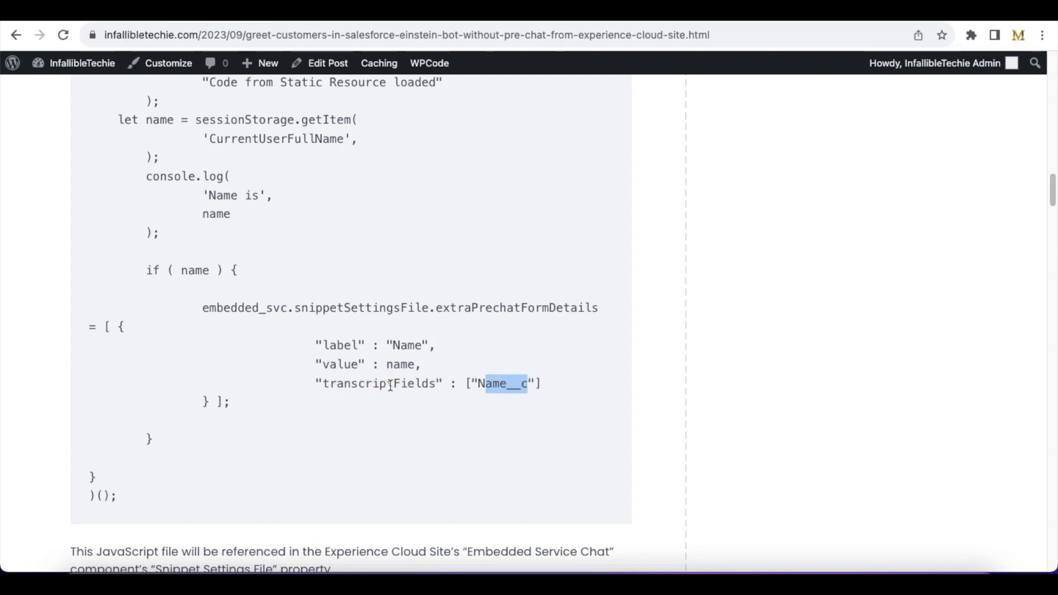
{"action": "double_click", "coordinate": [515, 383]}
{"action": "double_click", "coordinate": [400, 365]}
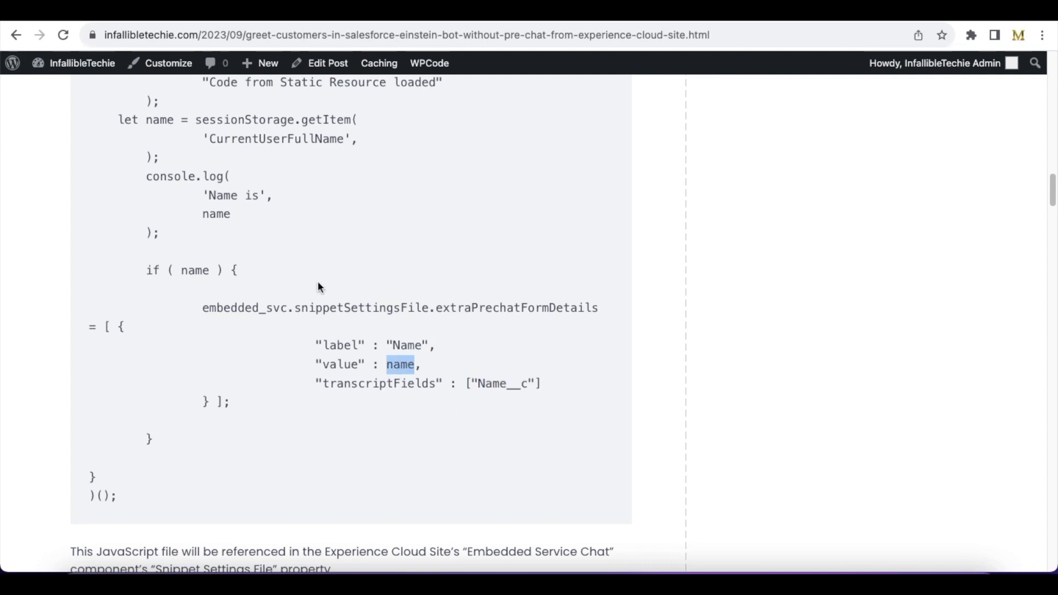
Review the start of the JavaScript file, including the window._snapinsSnippetSettingsFile function and its first console.log statement
{"action": "scroll", "coordinate": [1051, 184], "scroll_direction": "up", "scroll_amount": 3}
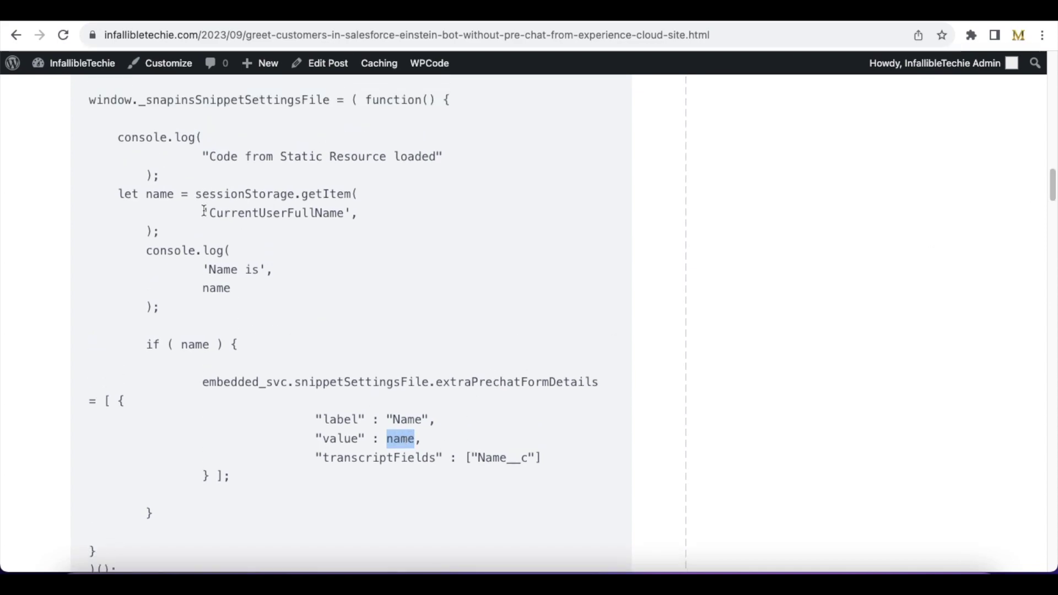
{"action": "scroll", "coordinate": [1052, 178], "scroll_direction": "up", "scroll_amount": 5}
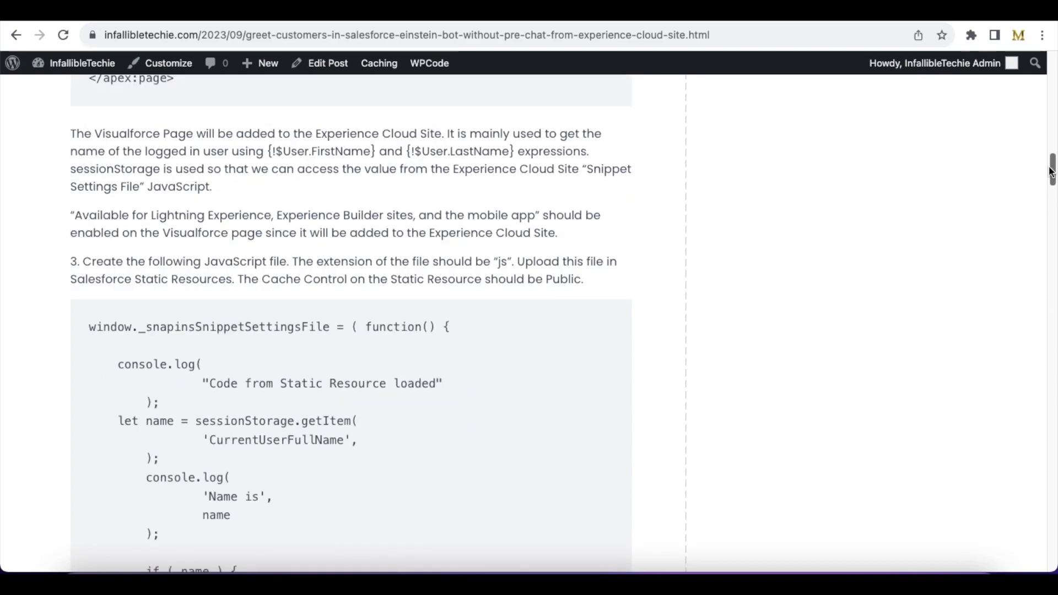
{"action": "scroll", "coordinate": [1052, 178], "scroll_direction": "down", "scroll_amount": 2}
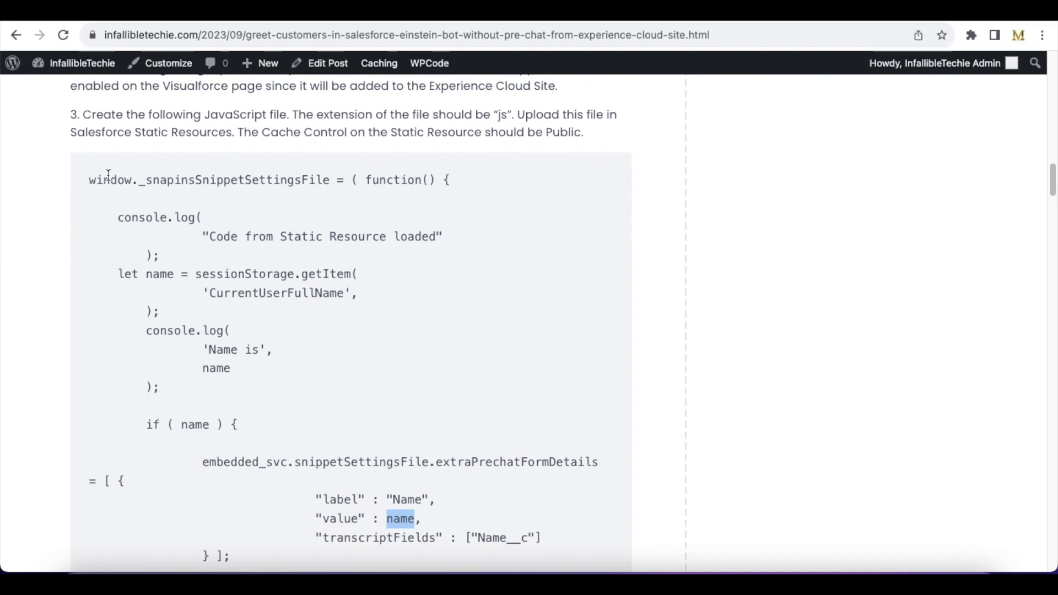
{"action": "left_click_drag", "start_coordinate": [96, 180], "coordinate": [331, 185]}
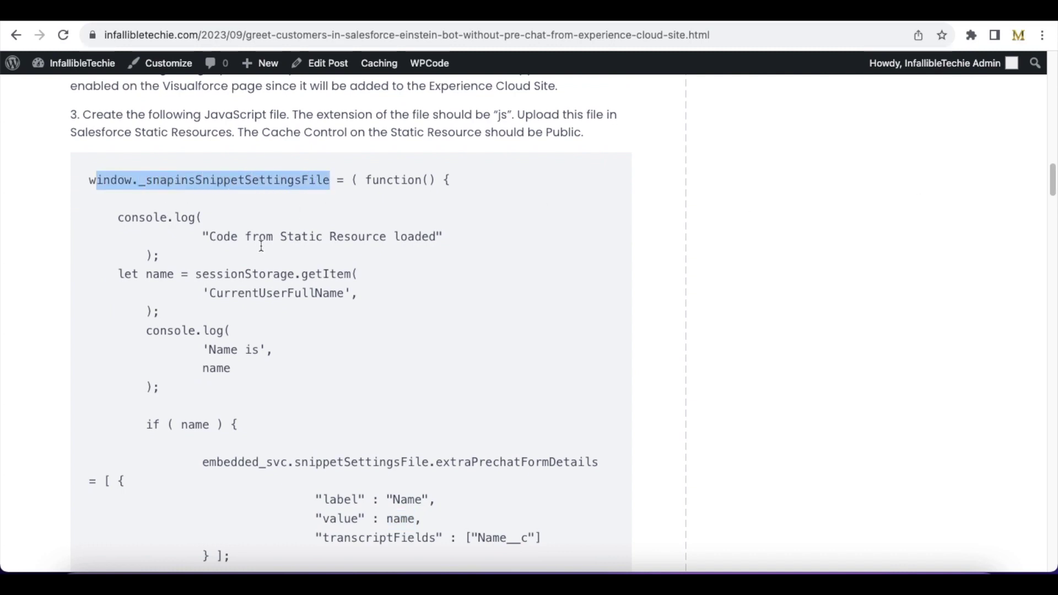
{"action": "left_click_drag", "start_coordinate": [119, 218], "coordinate": [182, 255]}
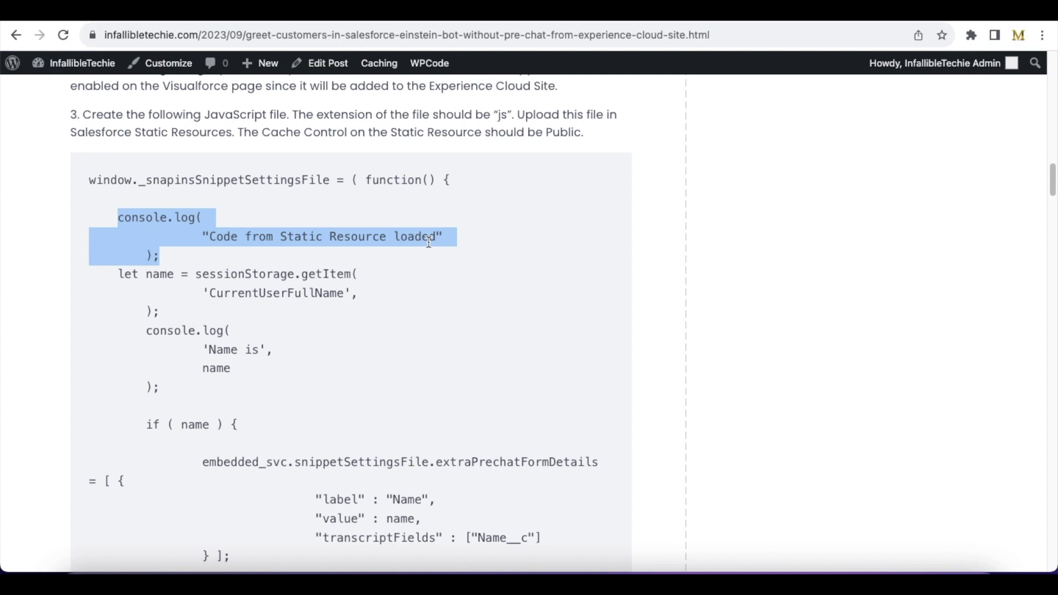
Compare the JavaScript's sessionStorage.getItem call for CurrentUserFullName with the matching setItem call in the Visualforce code
{"action": "double_click", "coordinate": [148, 274]}
{"action": "left_click_drag", "start_coordinate": [197, 275], "coordinate": [336, 278]}
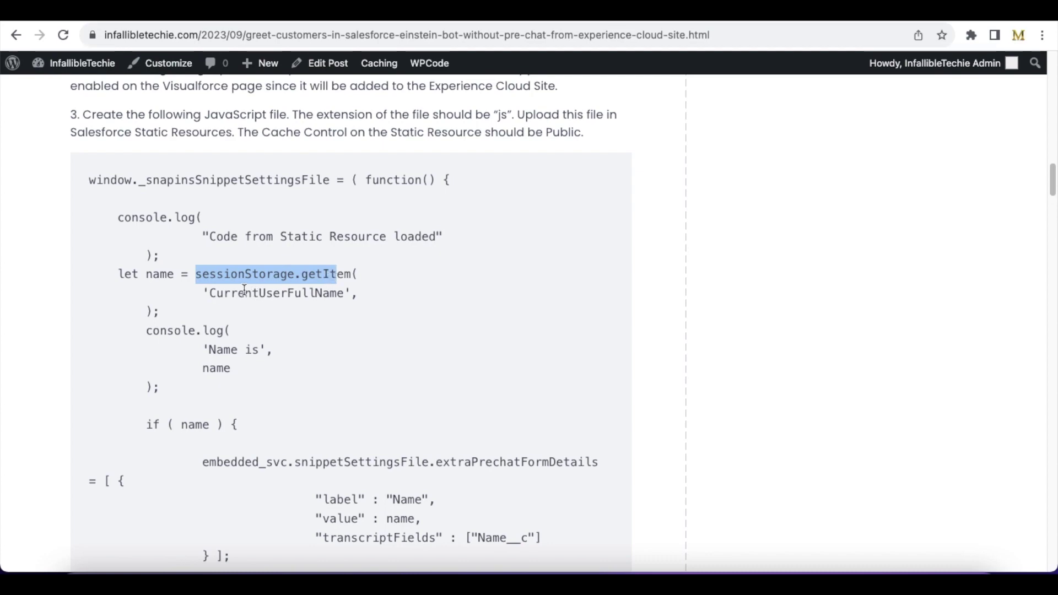
{"action": "left_click_drag", "start_coordinate": [216, 293], "coordinate": [337, 293]}
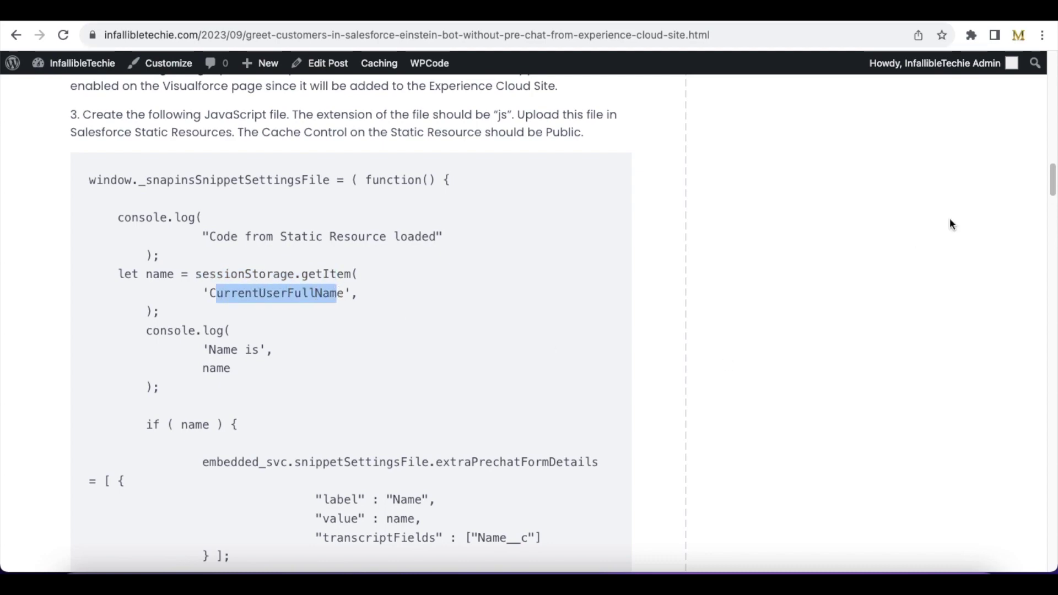
{"action": "left_click_drag", "start_coordinate": [1052, 180], "coordinate": [1050, 136]}
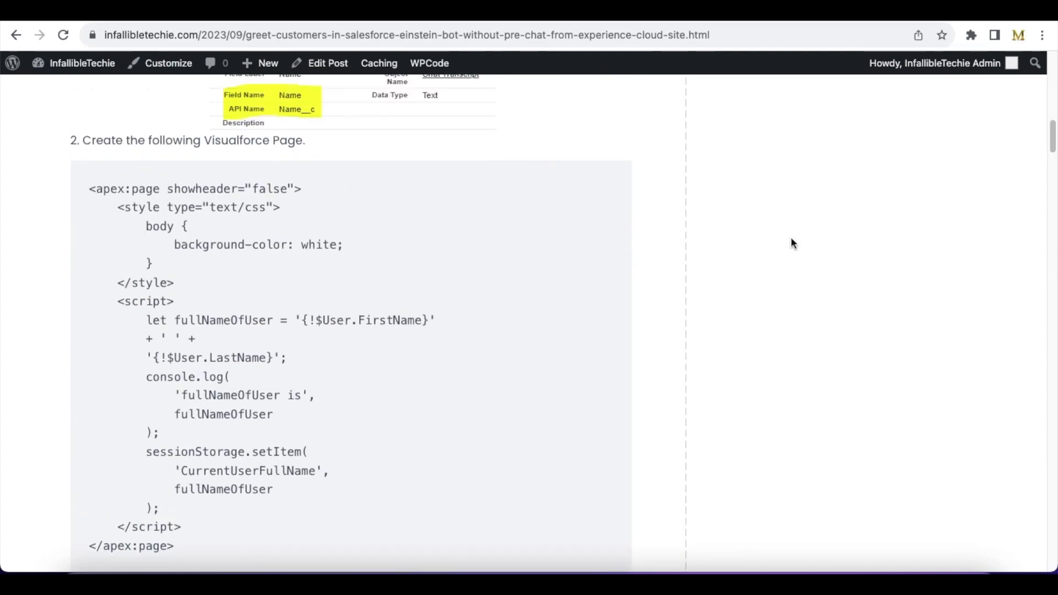
{"action": "left_click_drag", "start_coordinate": [153, 446], "coordinate": [246, 506]}
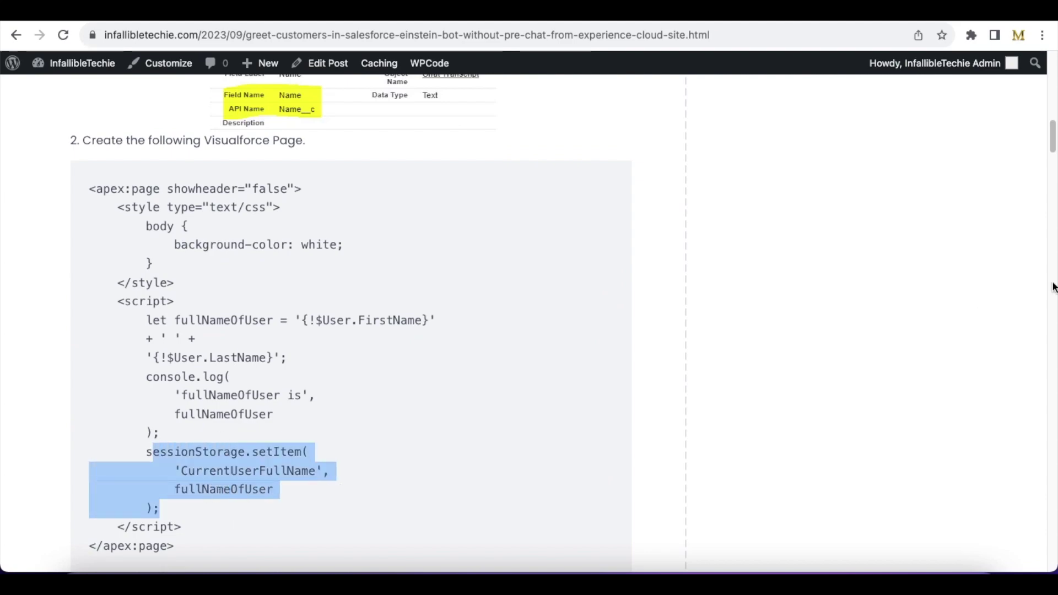
Examine the JavaScript's name logging, its if ( name ) check, and the mapping of the name to the Name__c transcript field
{"action": "left_click_drag", "start_coordinate": [1054, 133], "coordinate": [1051, 161]}
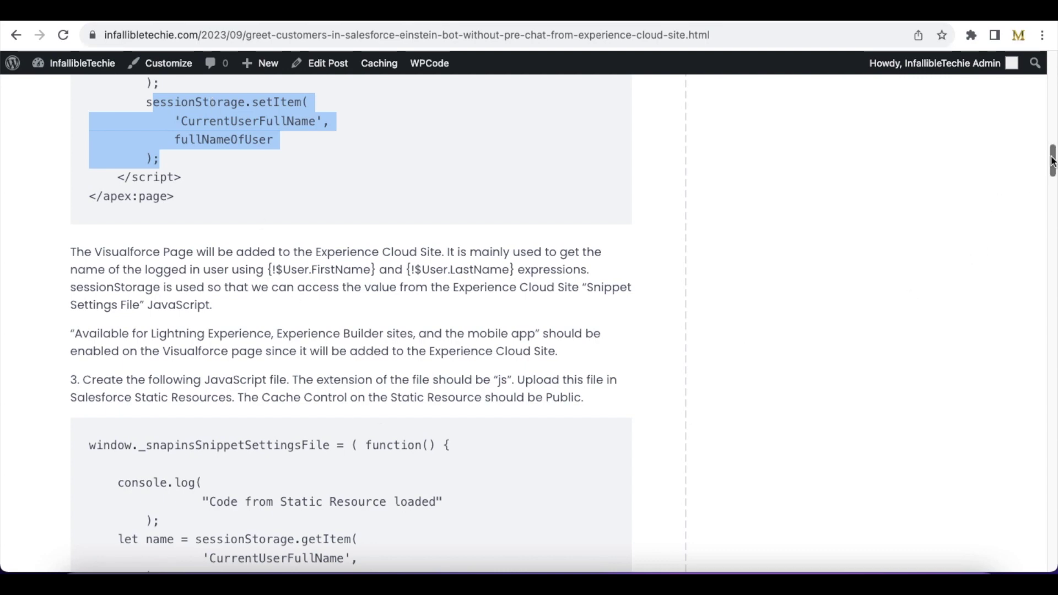
{"action": "left_click_drag", "start_coordinate": [1053, 162], "coordinate": [1046, 191]}
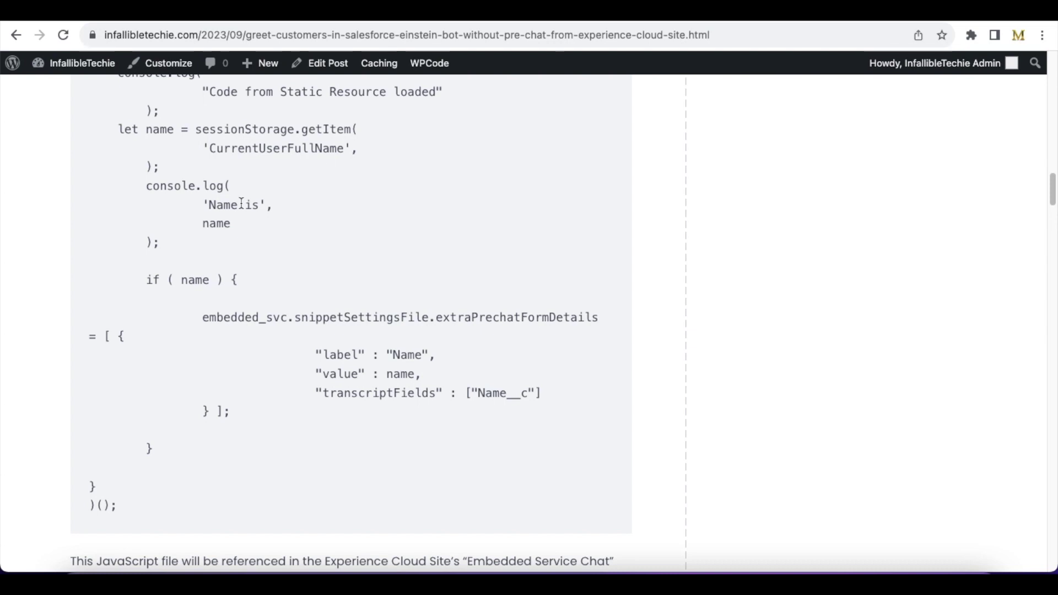
{"action": "left_click_drag", "start_coordinate": [147, 187], "coordinate": [174, 234]}
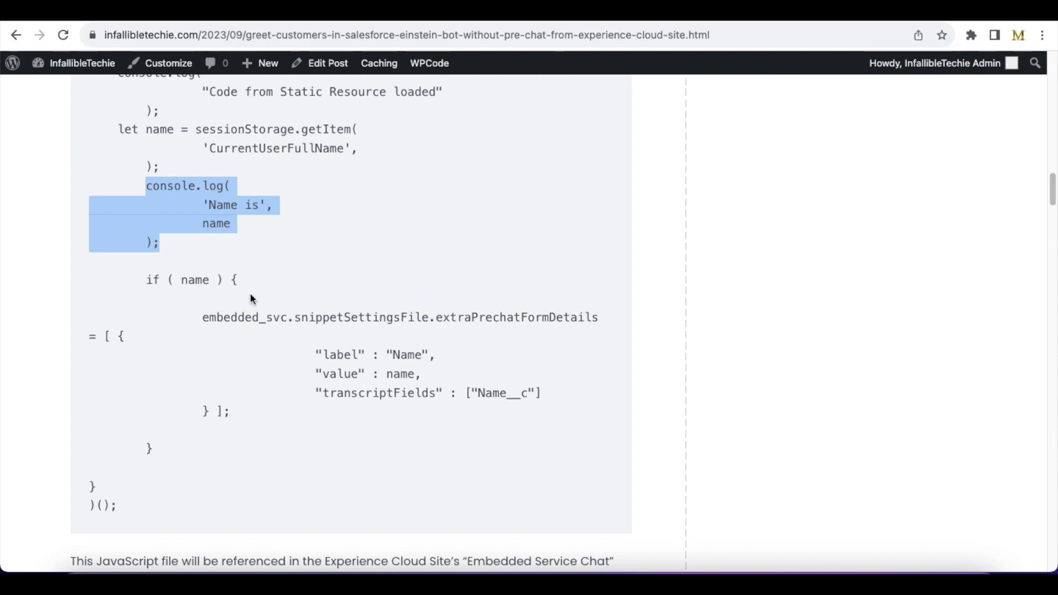
{"action": "double_click", "coordinate": [188, 282]}
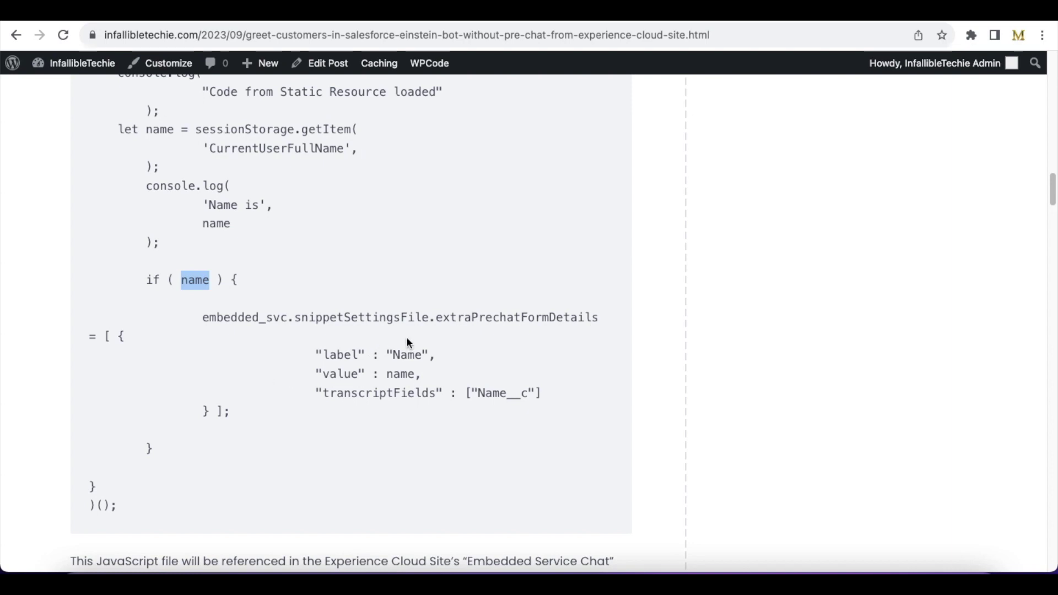
{"action": "left_click_drag", "start_coordinate": [199, 319], "coordinate": [495, 422]}
{"action": "double_click", "coordinate": [497, 393]}
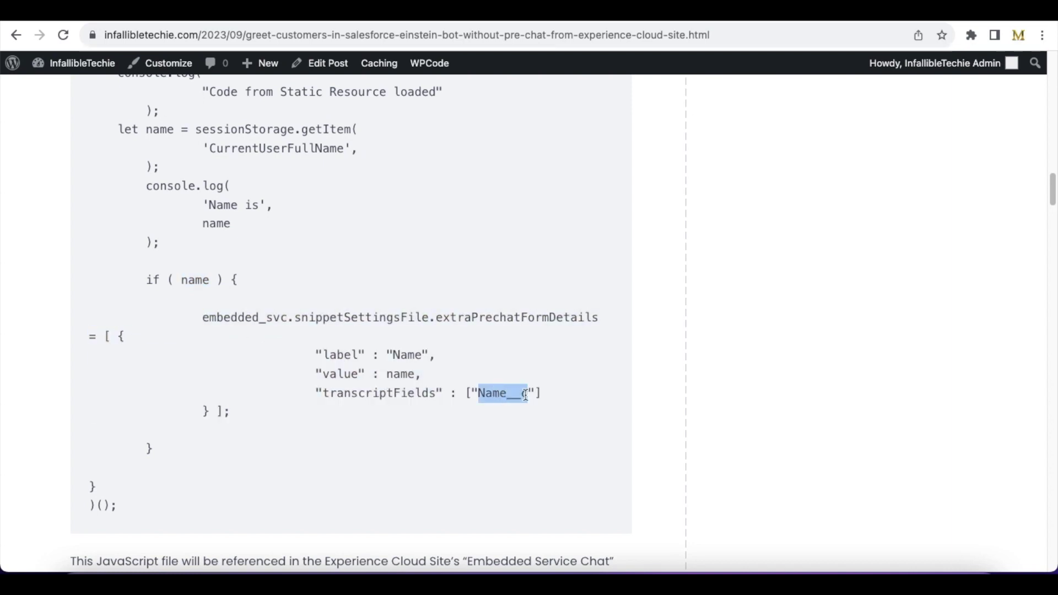
{"action": "left_click_drag", "start_coordinate": [322, 393], "coordinate": [438, 395]}
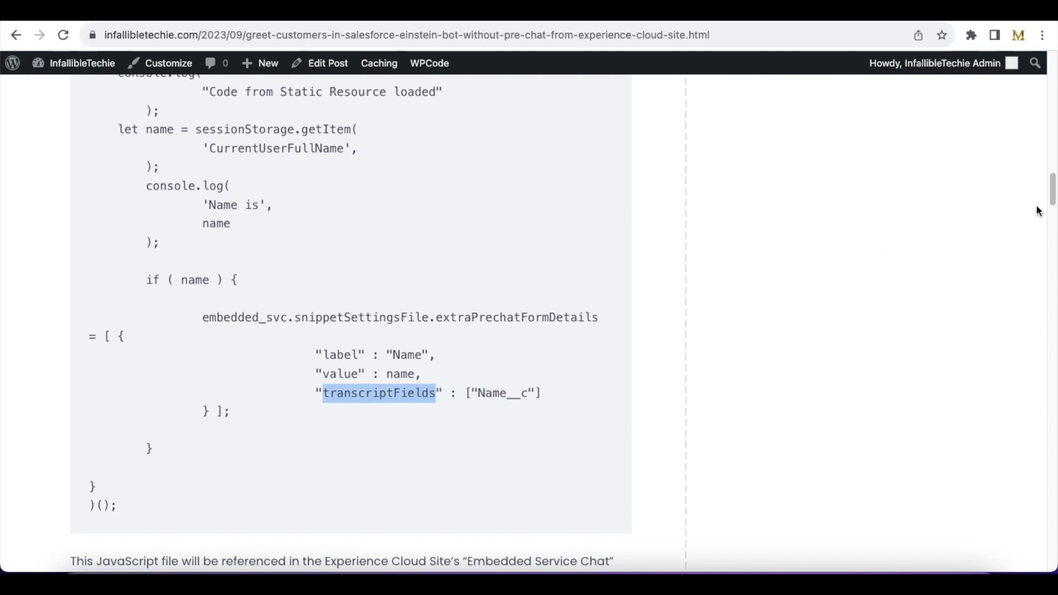
Check the Cache Control setting of the PreChatScript static resource in Salesforce Setup
{"action": "left_click_drag", "start_coordinate": [1052, 191], "coordinate": [1053, 218]}
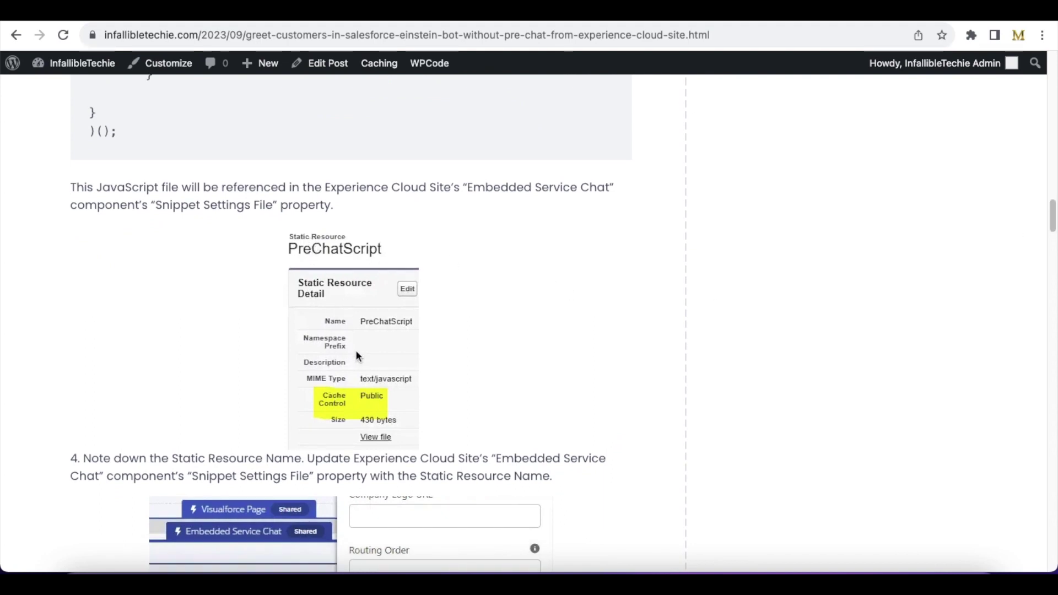
{"action": "key", "text": "ctrl+Tab"}
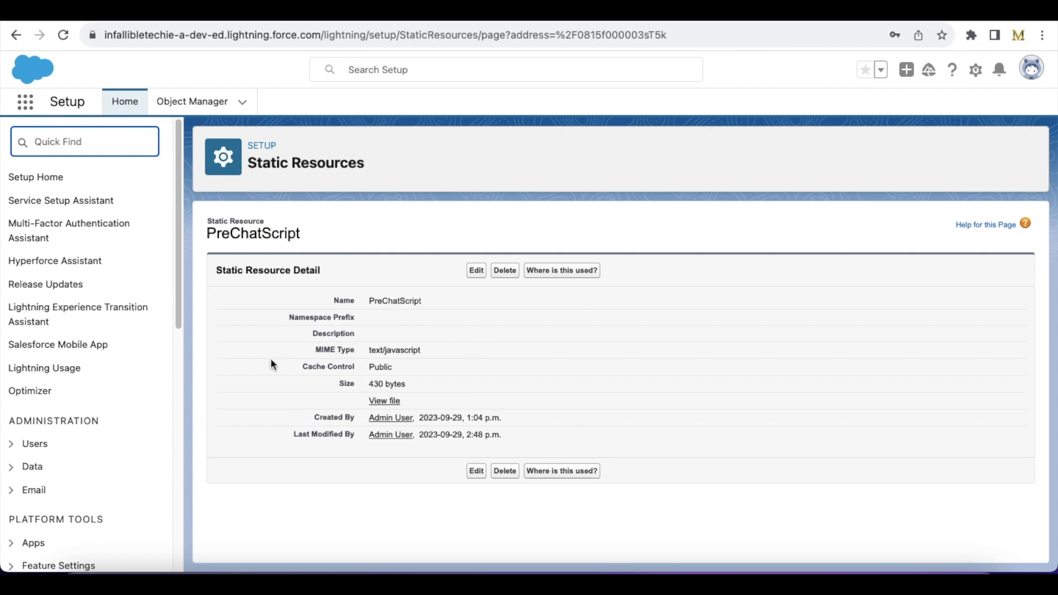
{"action": "left_click_drag", "start_coordinate": [300, 365], "coordinate": [386, 366]}
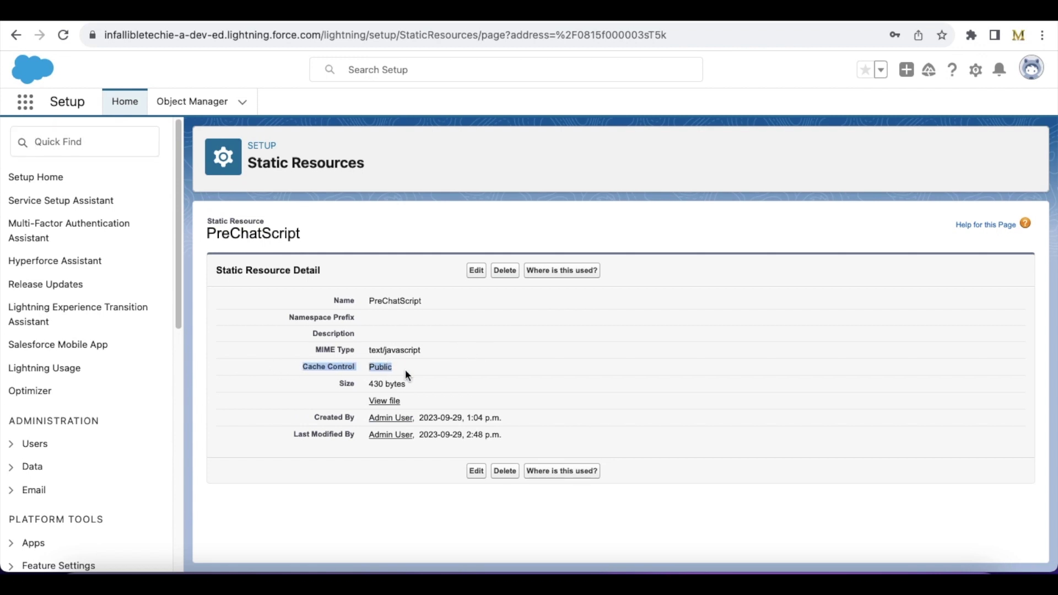
Read the article's step 4 on the Snippet Settings File property and check the static resource's name in Salesforce Setup
{"action": "key", "text": "ctrl+Tab"}
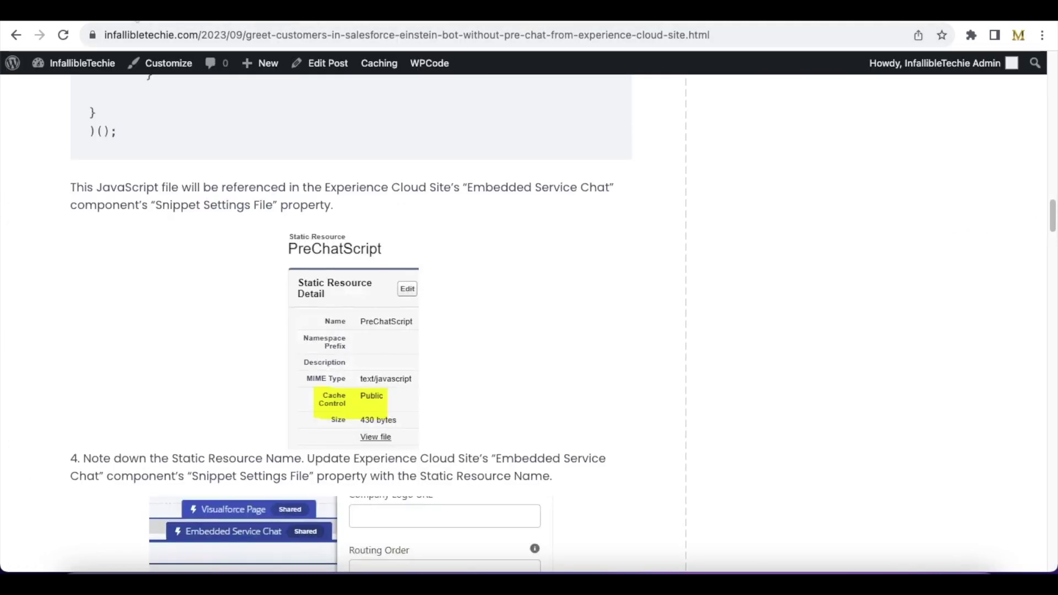
{"action": "left_click_drag", "start_coordinate": [1047, 218], "coordinate": [1052, 231]}
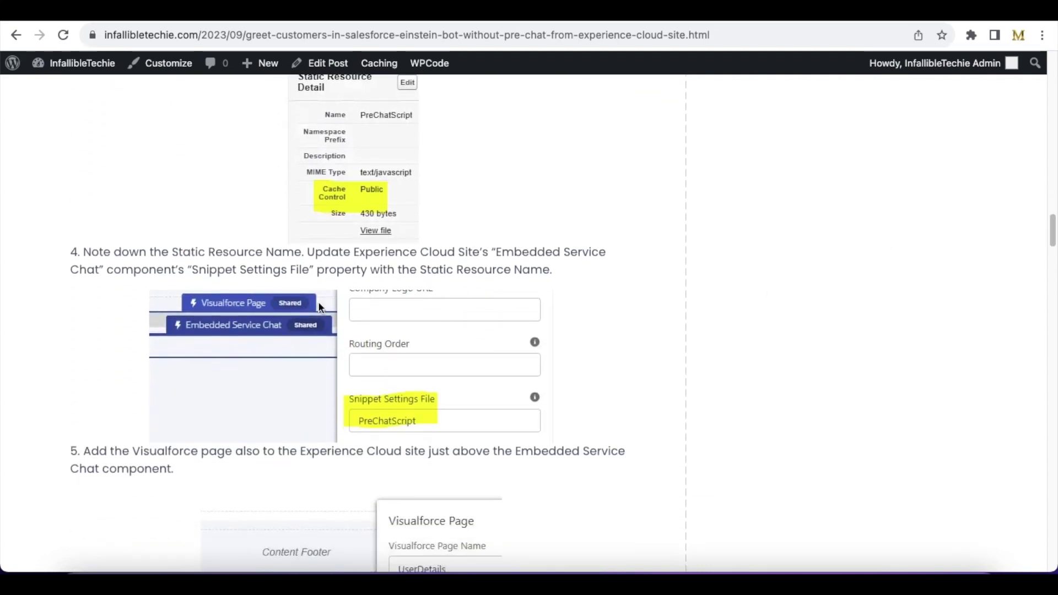
{"action": "key", "text": "ctrl+shift+Tab"}
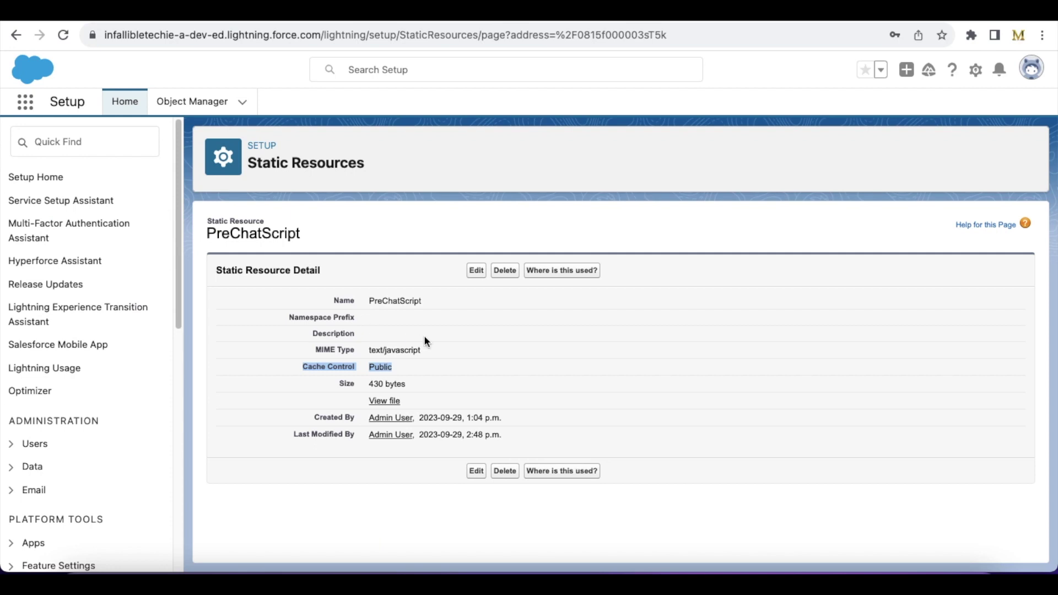
{"action": "left_click_drag", "start_coordinate": [425, 307], "coordinate": [359, 302]}
In Experience Builder, open the Embedded Service Chat component's properties and check its Snippet Settings File value
{"action": "left_click", "coordinate": [553, 21]}
{"action": "left_click", "coordinate": [557, 433]}
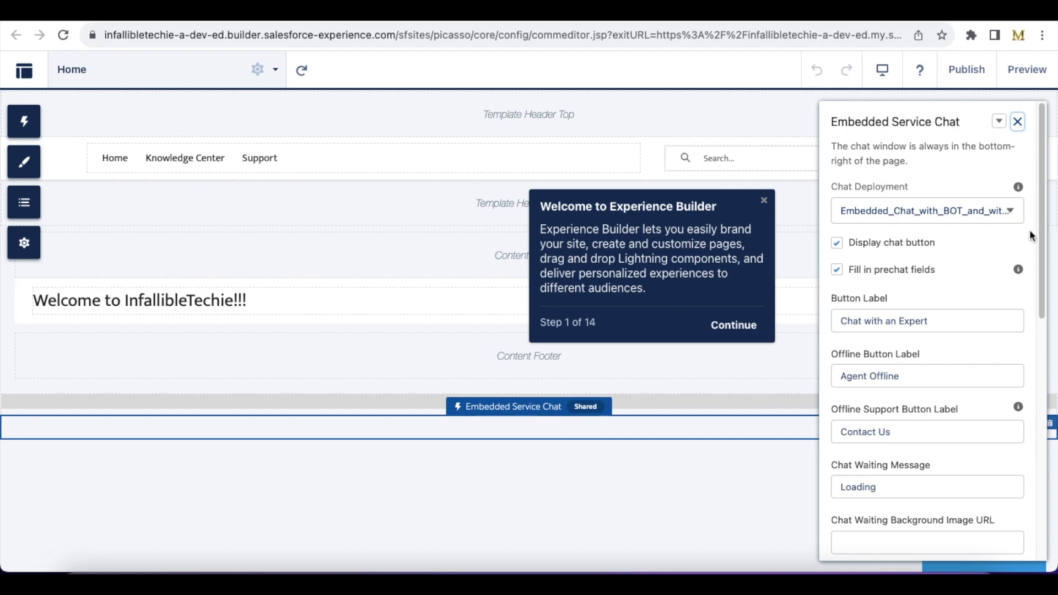
{"action": "left_click_drag", "start_coordinate": [1042, 234], "coordinate": [1031, 406]}
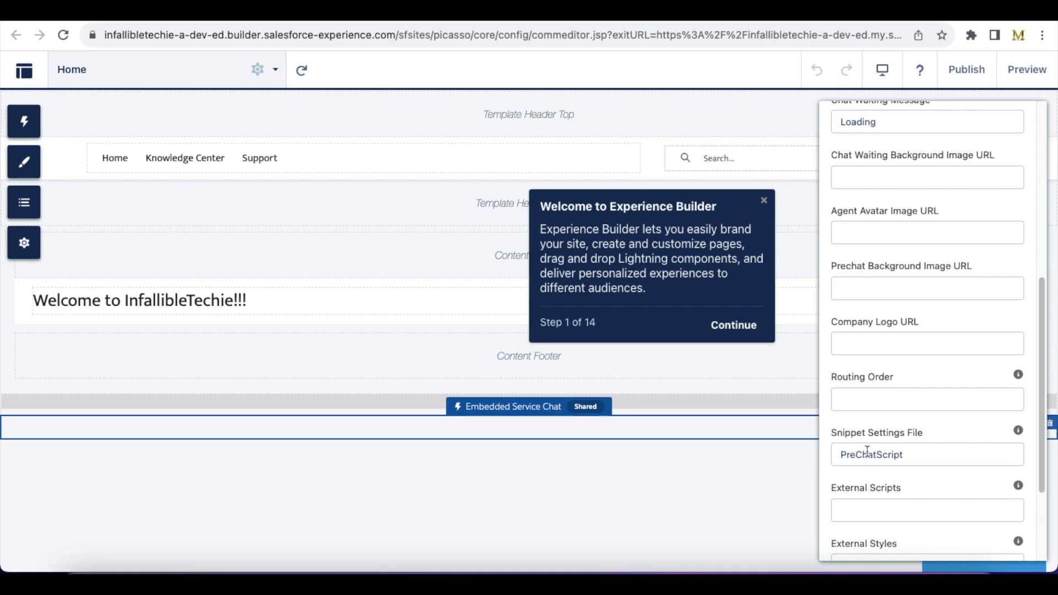
Inspect the Visualforce Page component above Embedded Service Chat and recheck the chat component's Snippet Settings File property
{"action": "left_click", "coordinate": [397, 412]}
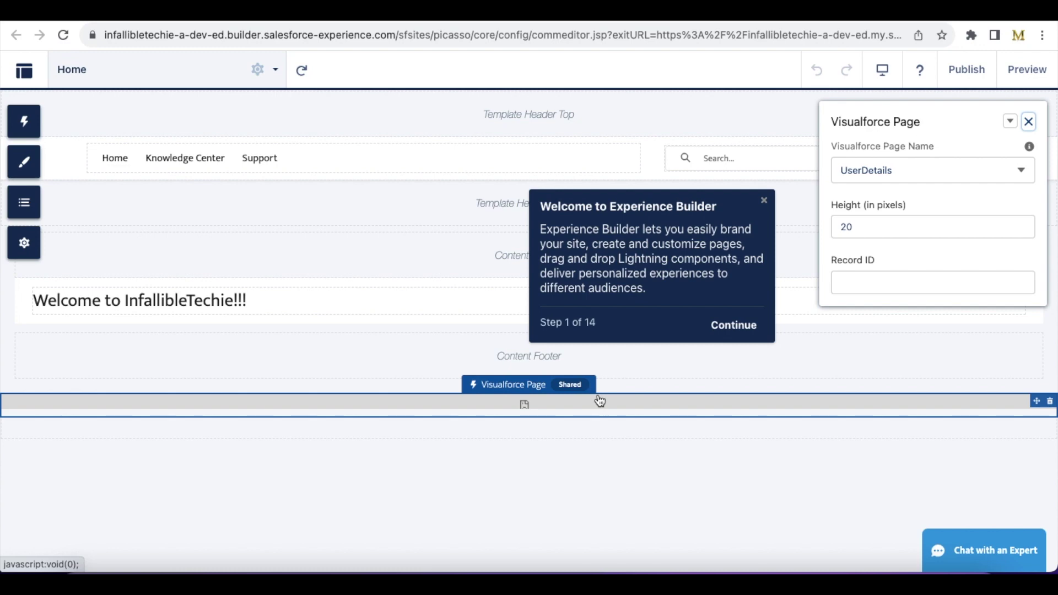
{"action": "left_click", "coordinate": [602, 429]}
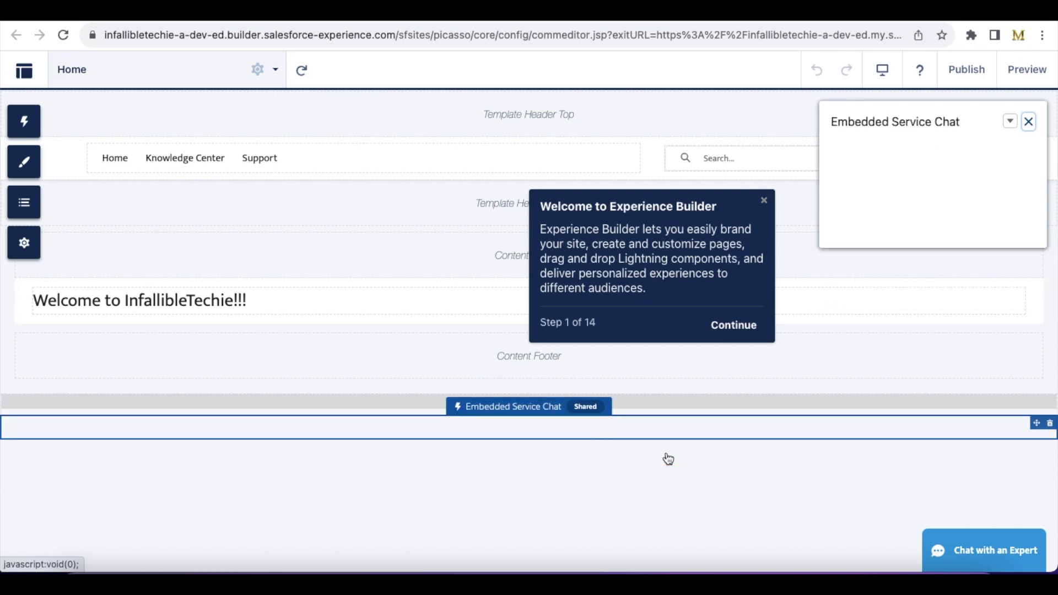
{"action": "left_click_drag", "start_coordinate": [1039, 256], "coordinate": [1040, 447]}
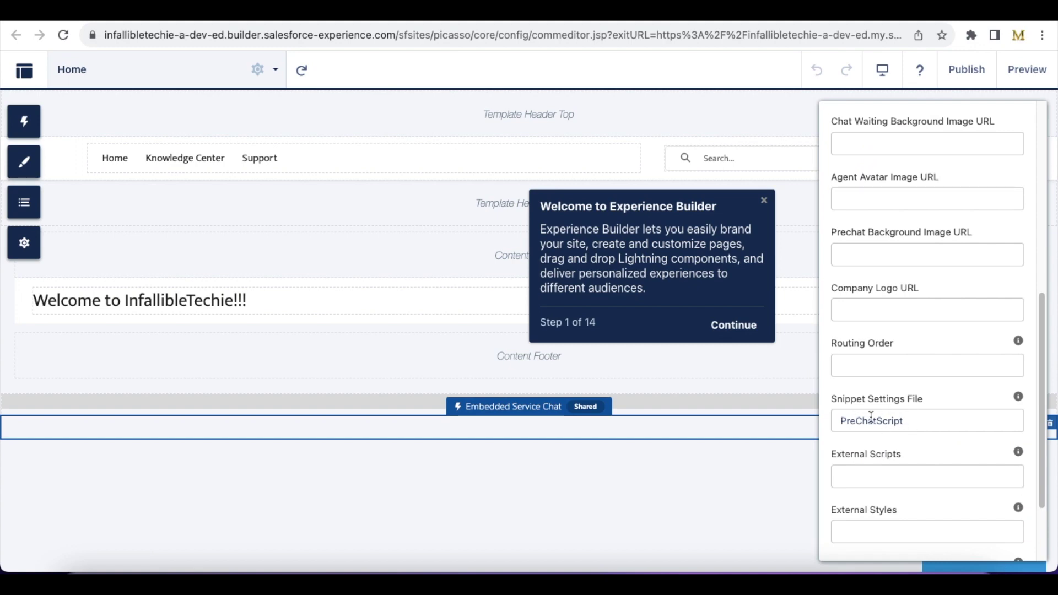
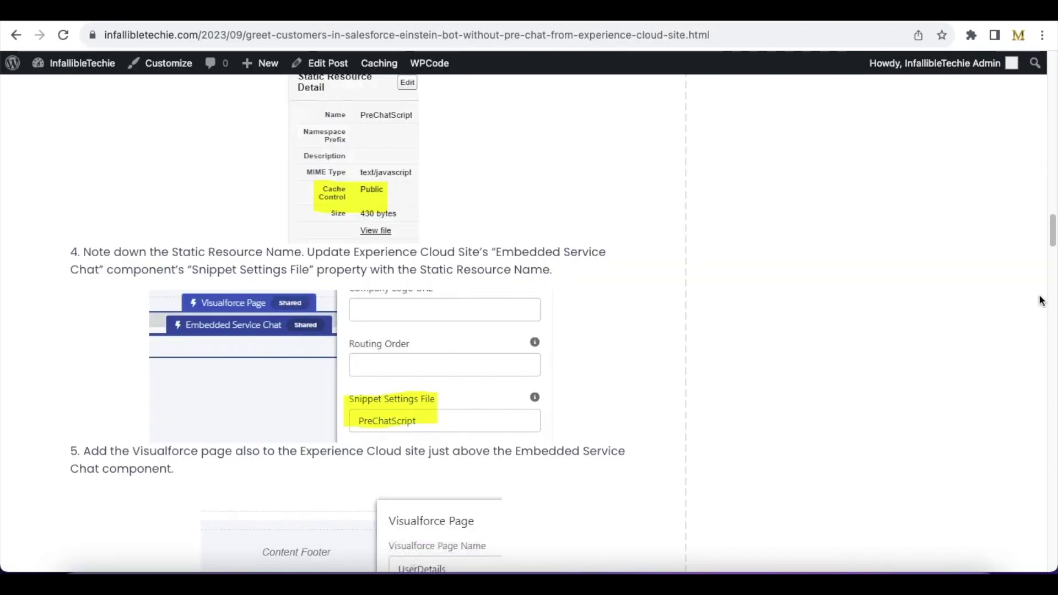
Review the article's package.xml for extracting the bot and the contextVariables XML block in step 7
{"action": "left_click_drag", "start_coordinate": [1052, 230], "coordinate": [1051, 272]}
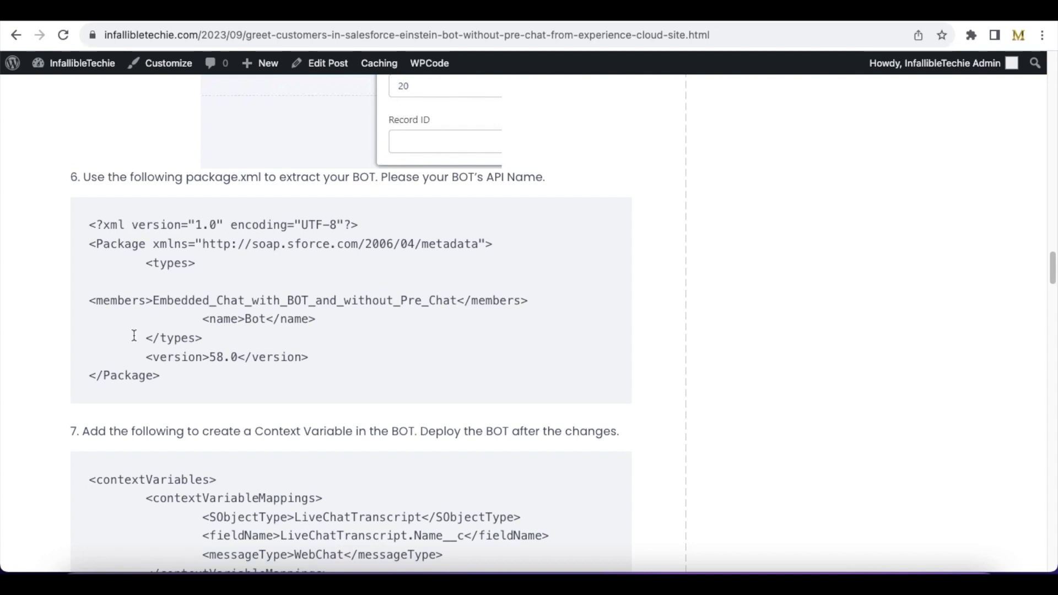
{"action": "left_click_drag", "start_coordinate": [170, 378], "coordinate": [86, 229]}
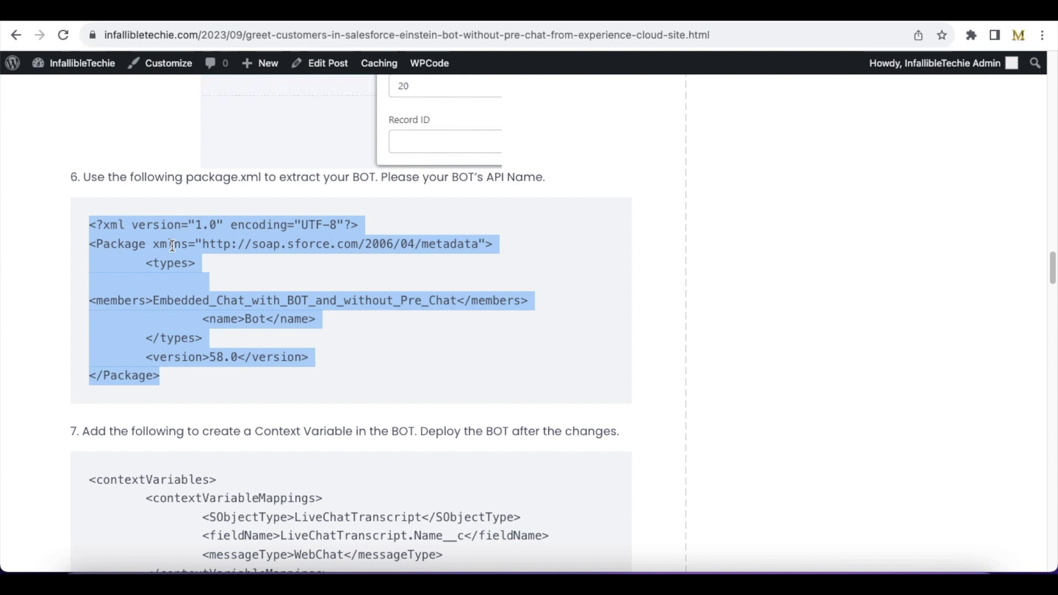
{"action": "left_click_drag", "start_coordinate": [1050, 266], "coordinate": [1046, 286]}
{"action": "left_click_drag", "start_coordinate": [237, 380], "coordinate": [76, 213]}
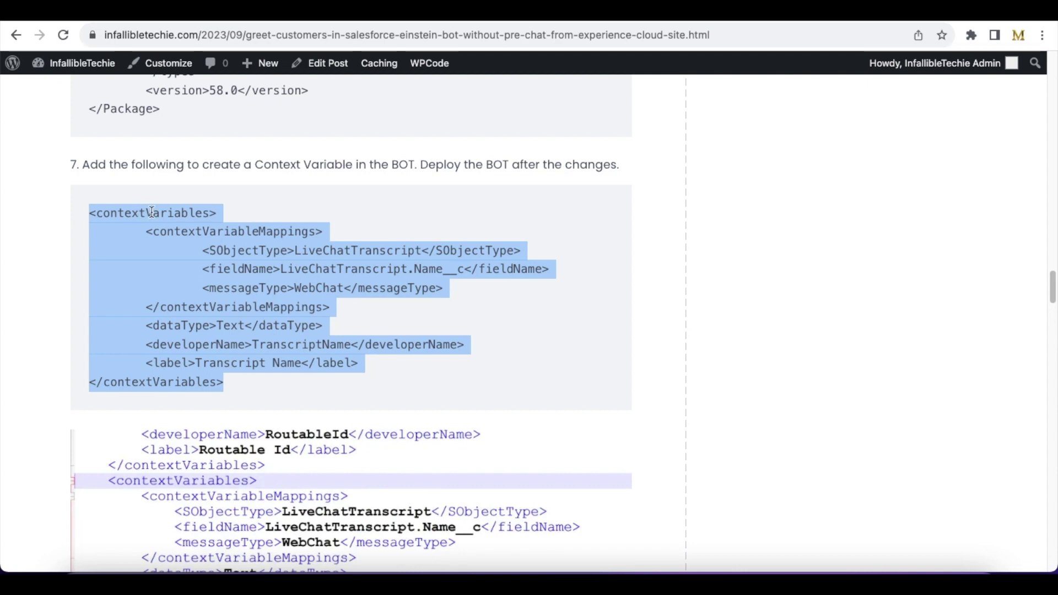
Examine the label, developerName, dataType and fieldName entries of the contextVariables XML, including the Name__c field reference
{"action": "left_click", "coordinate": [273, 268]}
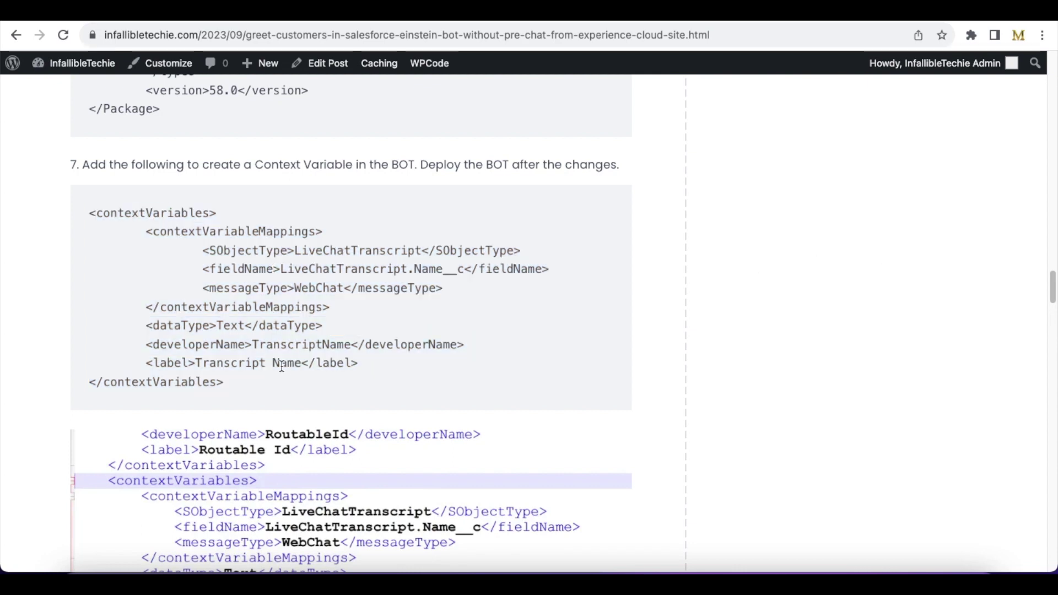
{"action": "left_click_drag", "start_coordinate": [198, 362], "coordinate": [301, 362]}
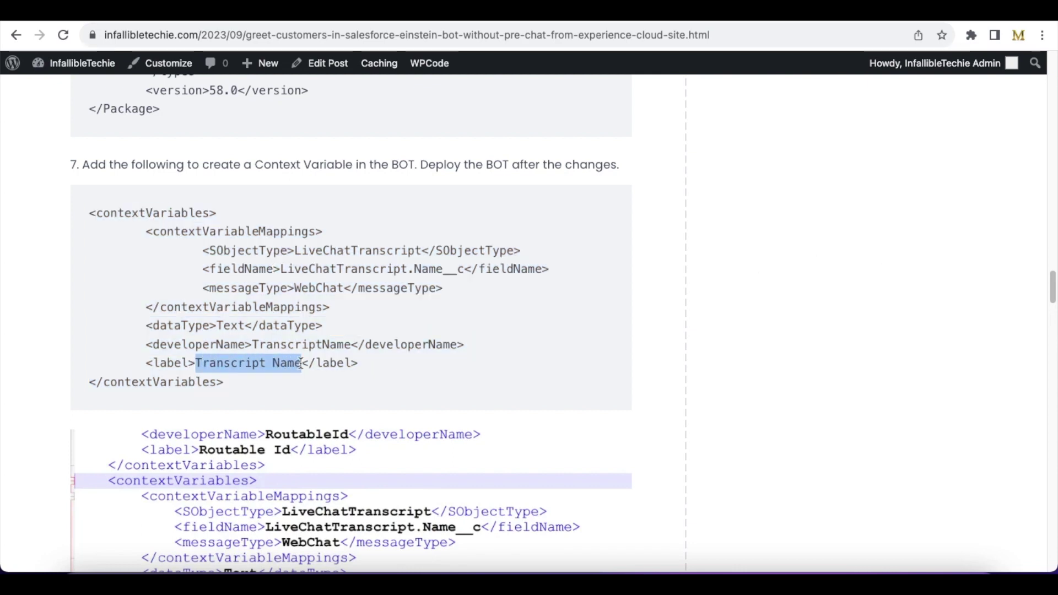
{"action": "left_click_drag", "start_coordinate": [253, 345], "coordinate": [353, 345]}
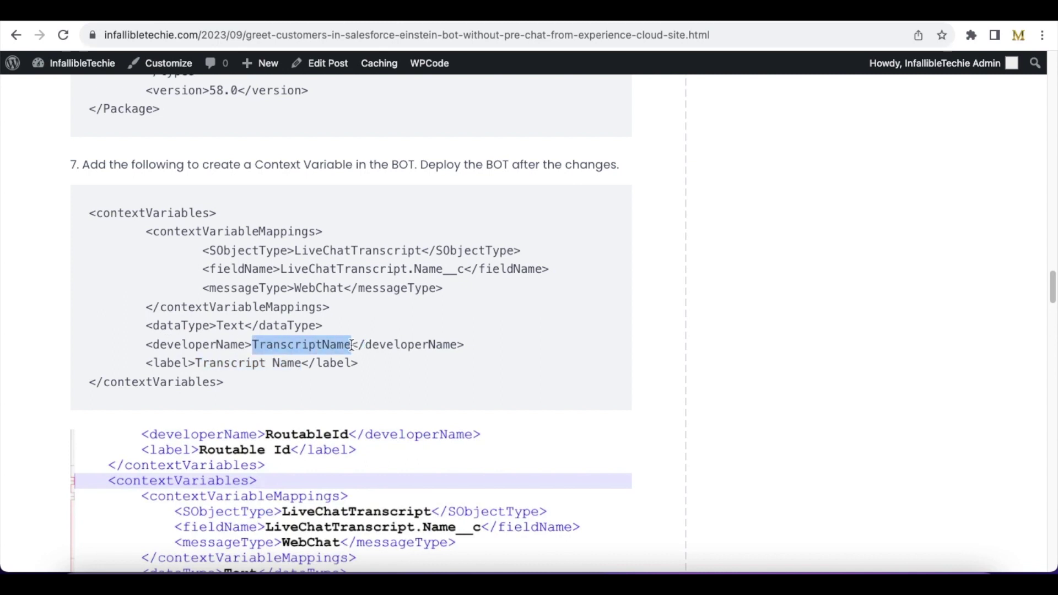
{"action": "left_click_drag", "start_coordinate": [203, 326], "coordinate": [245, 329]}
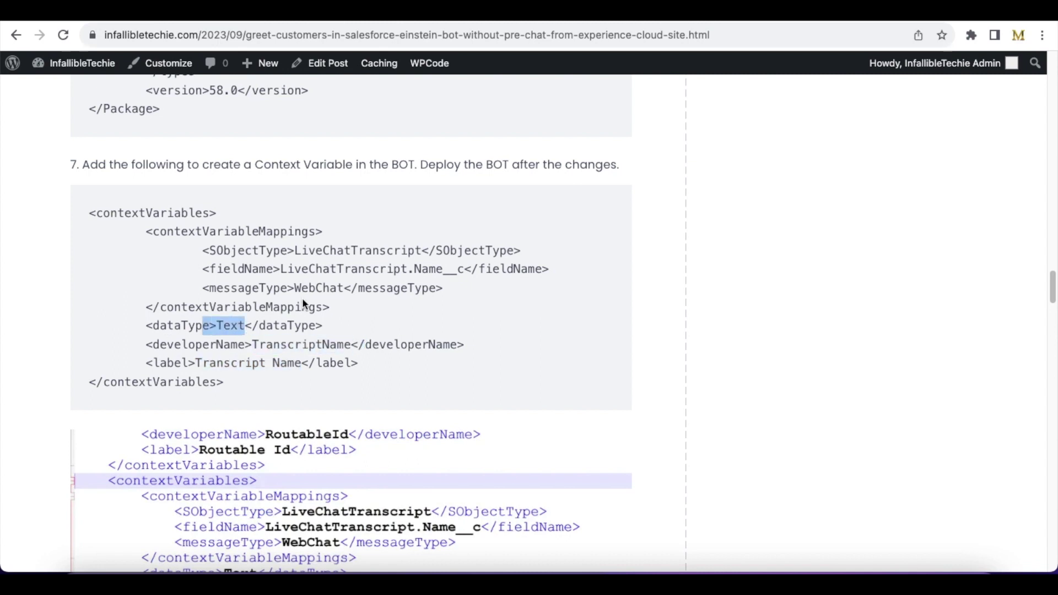
{"action": "left_click_drag", "start_coordinate": [211, 270], "coordinate": [402, 275]}
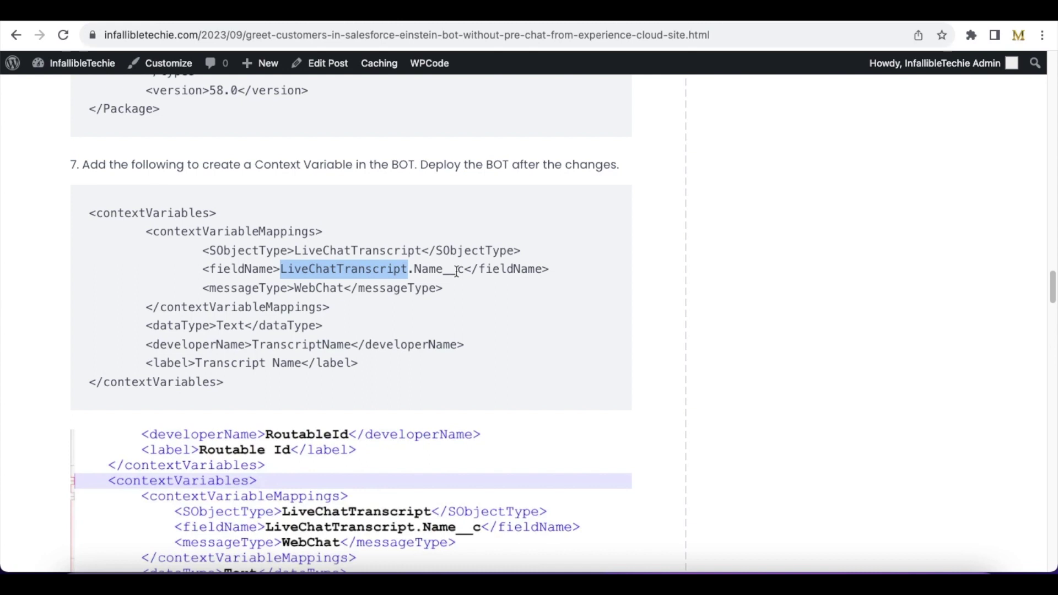
{"action": "left_click_drag", "start_coordinate": [415, 271], "coordinate": [463, 274]}
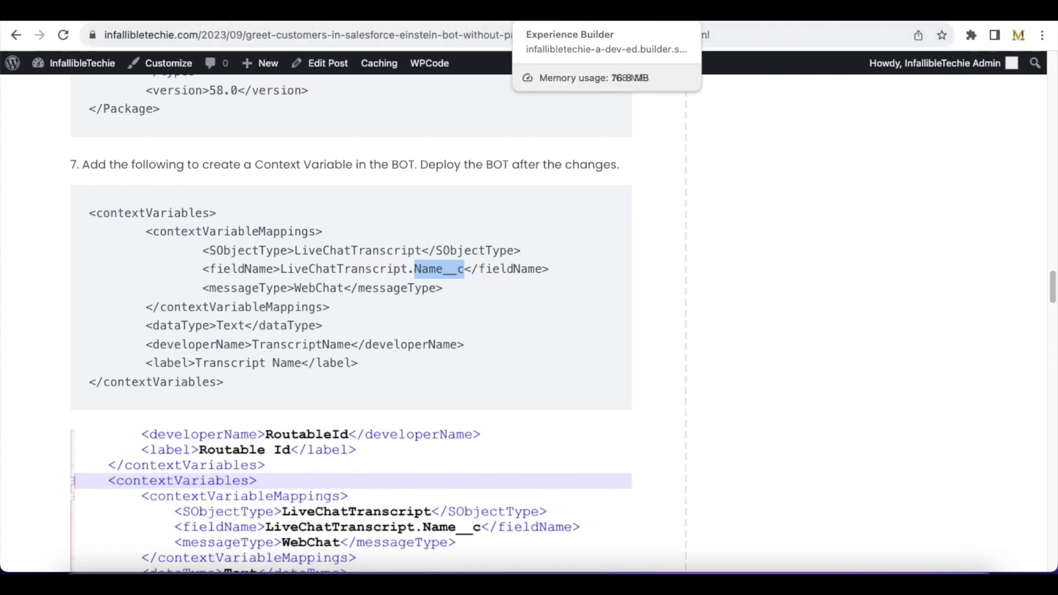
Compare the Name__c field reference with the transcriptFields entry in the article's JavaScript code
{"action": "left_click_drag", "start_coordinate": [1046, 286], "coordinate": [1037, 189]}
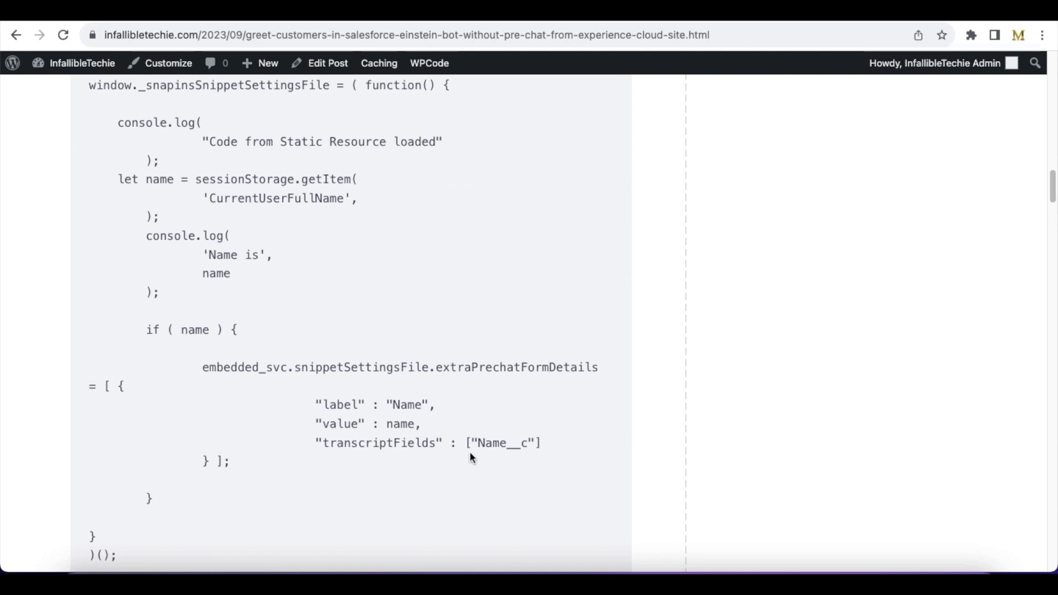
{"action": "left_click_drag", "start_coordinate": [478, 443], "coordinate": [529, 444]}
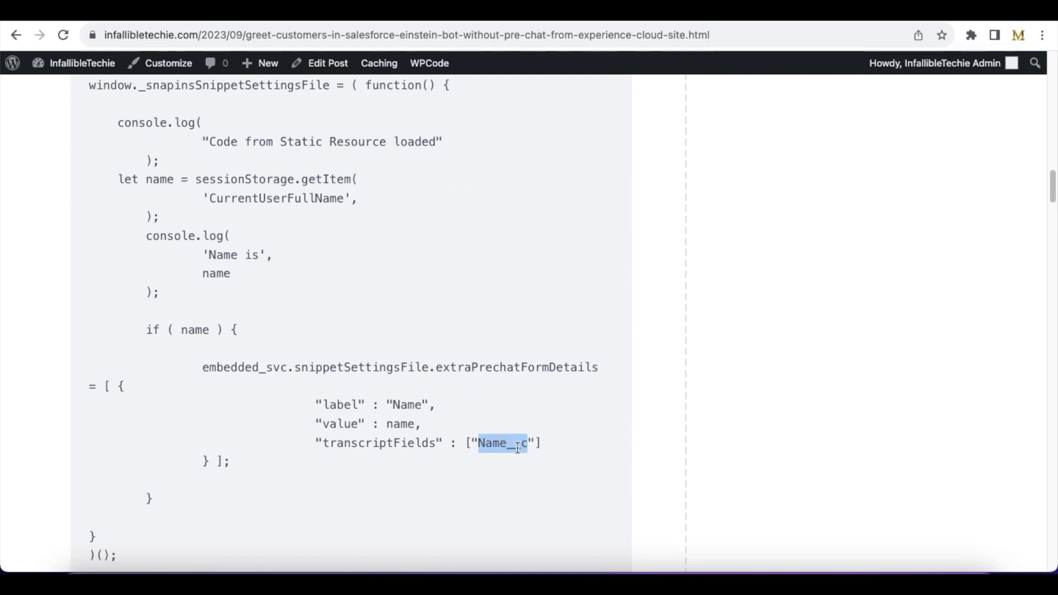
{"action": "double_click", "coordinate": [390, 444]}
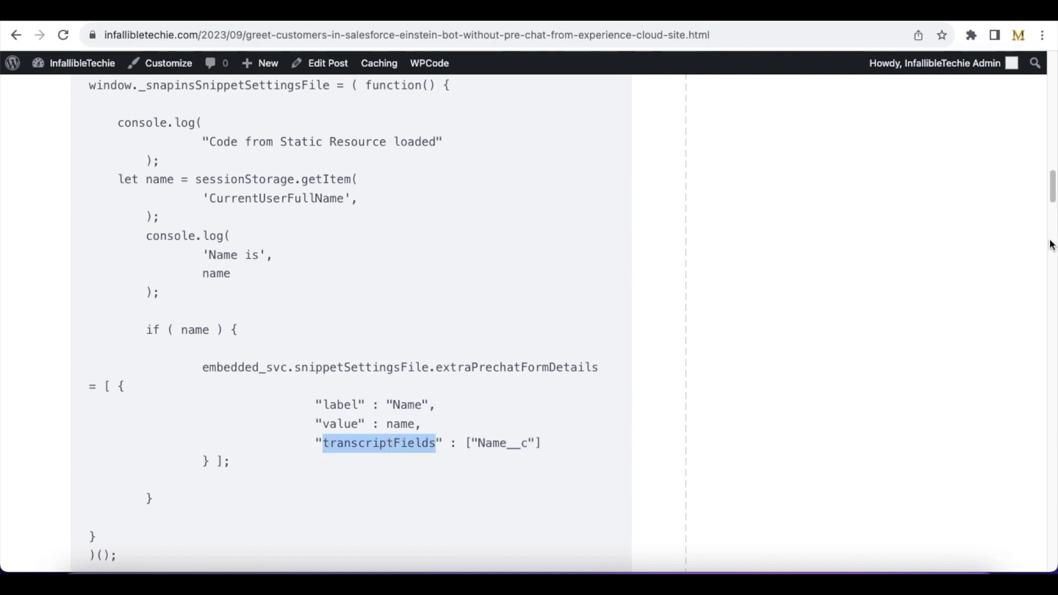
Review the full contextVariables block and the article's example of where it sits in the bot metadata
{"action": "left_click_drag", "start_coordinate": [1047, 180], "coordinate": [1047, 291]}
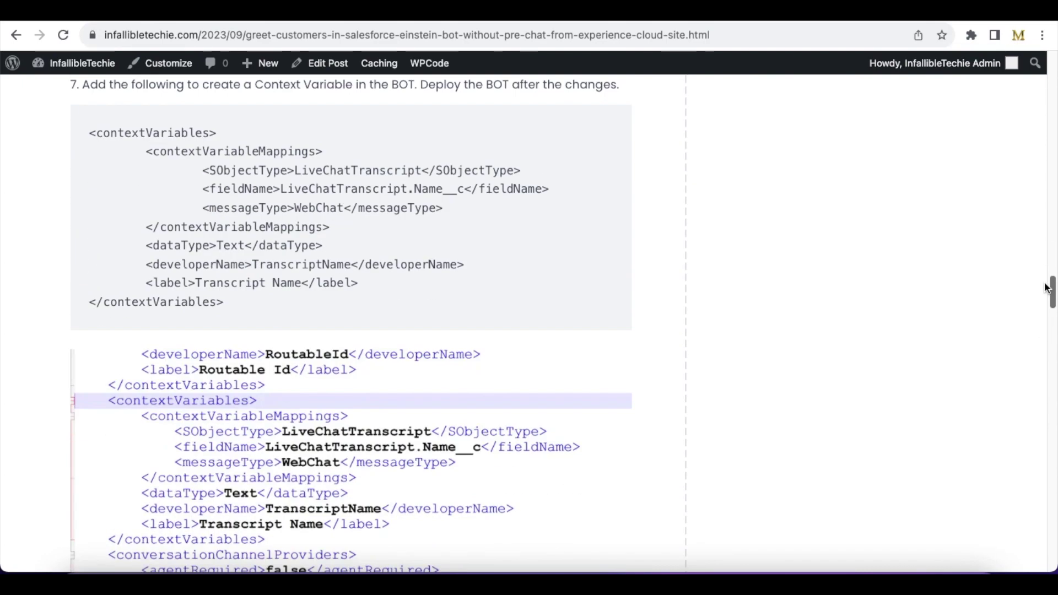
{"action": "left_click_drag", "start_coordinate": [231, 313], "coordinate": [90, 138]}
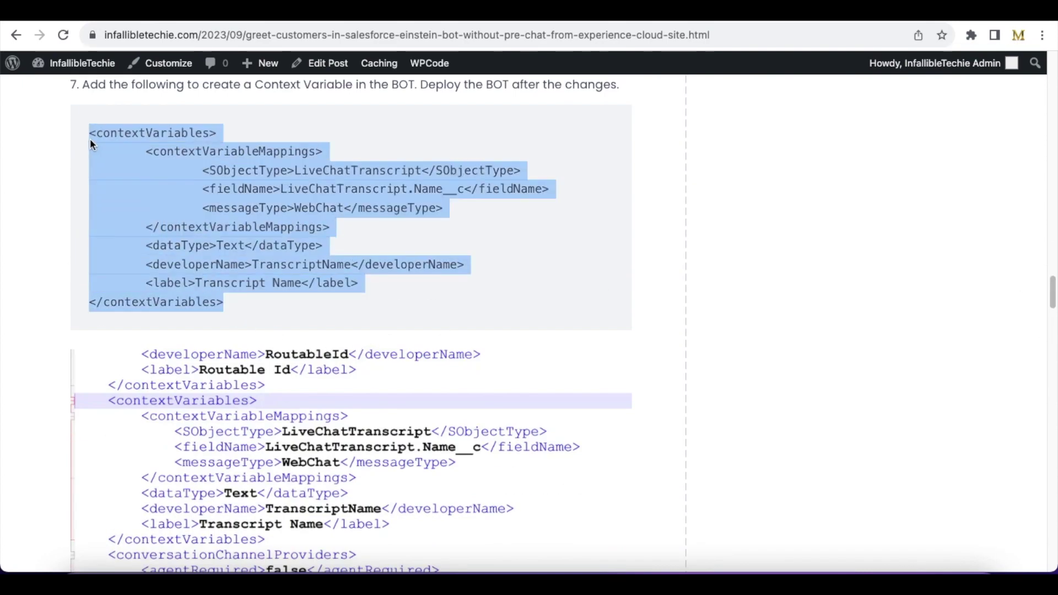
{"action": "left_click_drag", "start_coordinate": [1051, 290], "coordinate": [1051, 307]}
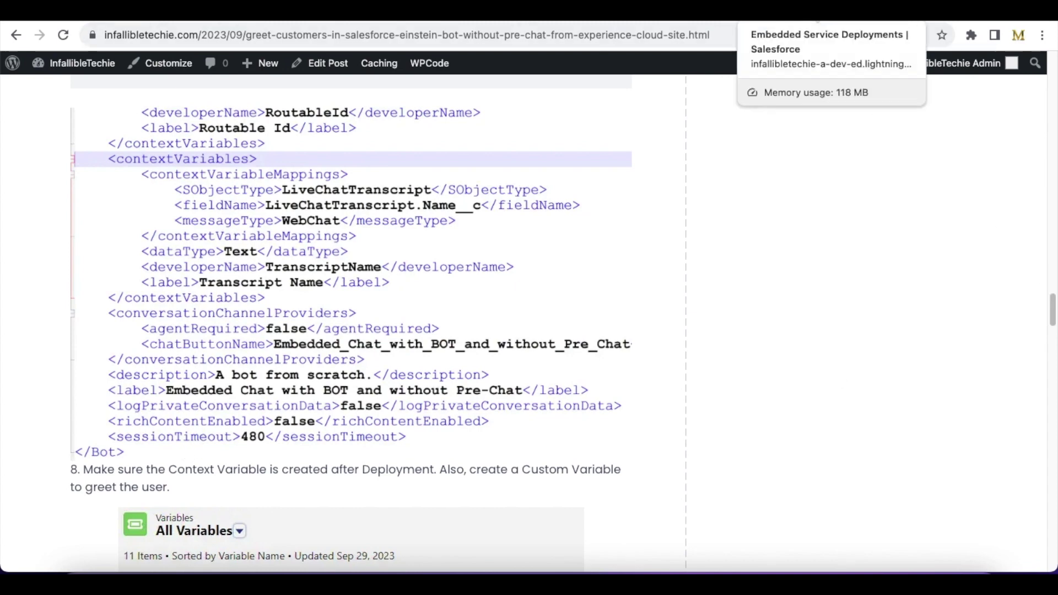
Check the Transcript Name variable's API name and type in the Einstein Bot Builder variables list
{"action": "left_click", "coordinate": [800, 11]}
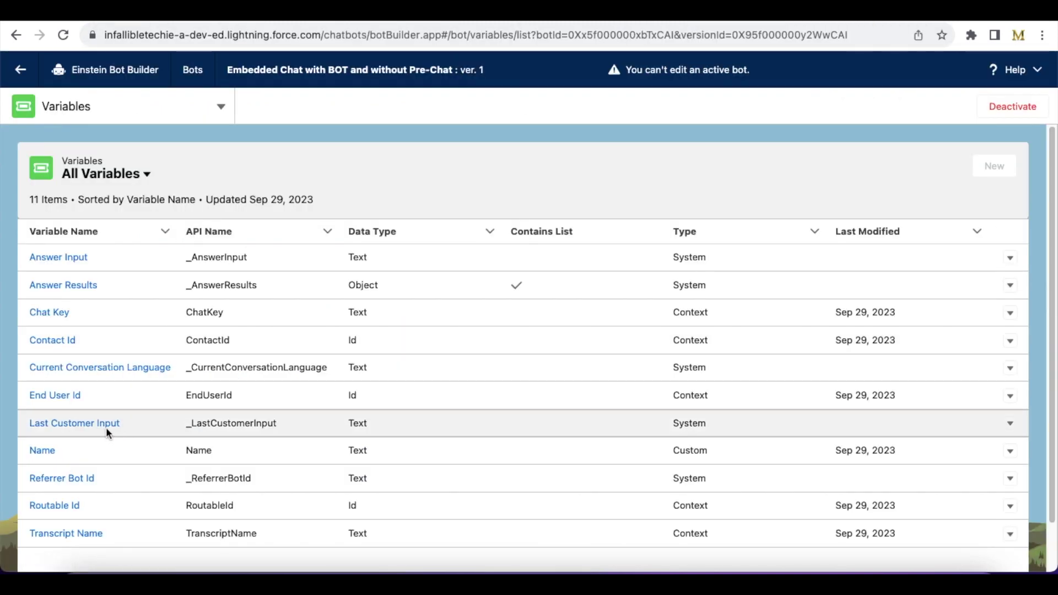
{"action": "left_click_drag", "start_coordinate": [188, 533], "coordinate": [255, 533]}
{"action": "left_click", "coordinate": [282, 534]}
{"action": "left_click_drag", "start_coordinate": [708, 533], "coordinate": [674, 537]}
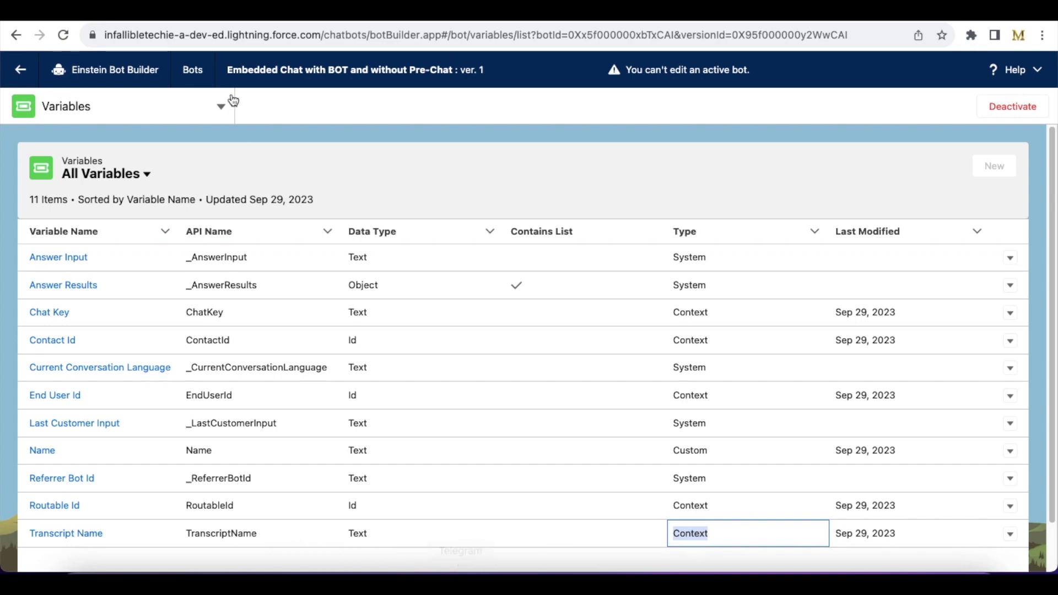
Review the article from the package.xml and context variable code through the custom variable and Set Variable rule action steps
{"action": "key", "text": "ctrl+Tab"}
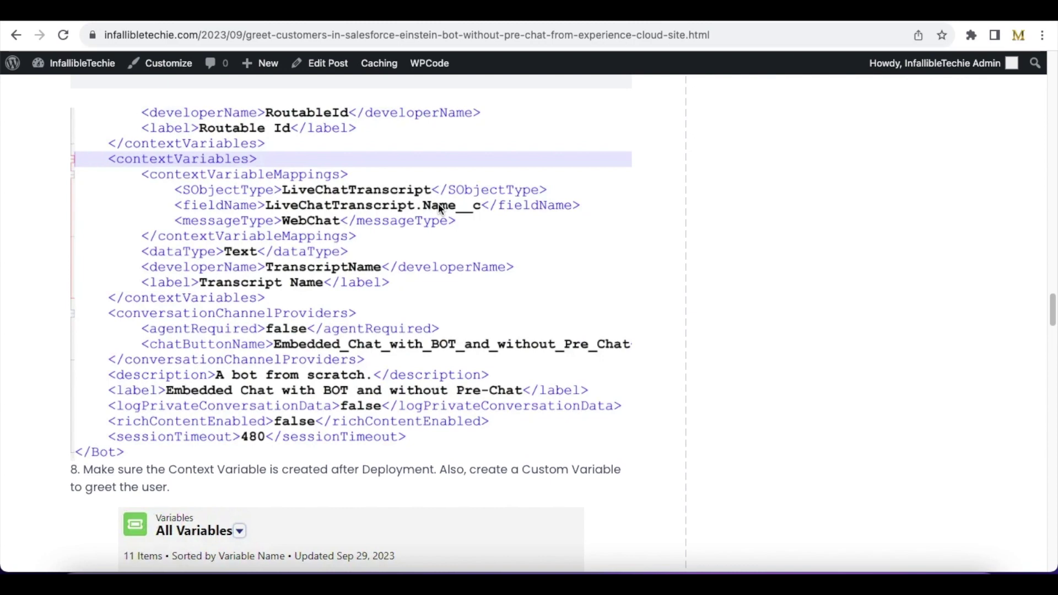
{"action": "left_click_drag", "start_coordinate": [1044, 300], "coordinate": [1050, 277]}
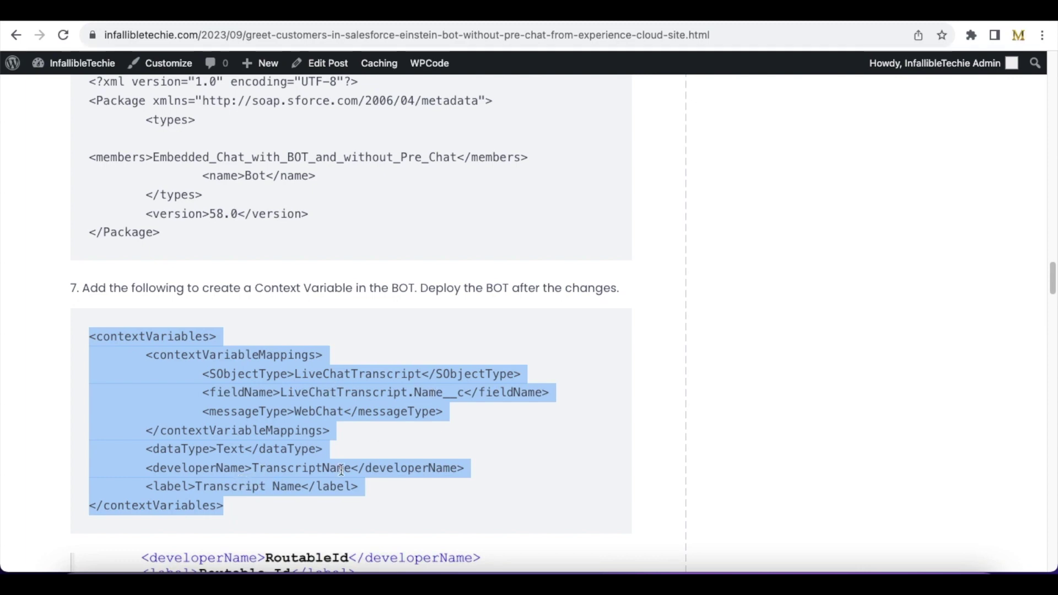
{"action": "scroll", "coordinate": [1017, 280], "scroll_direction": "down", "scroll_amount": 10}
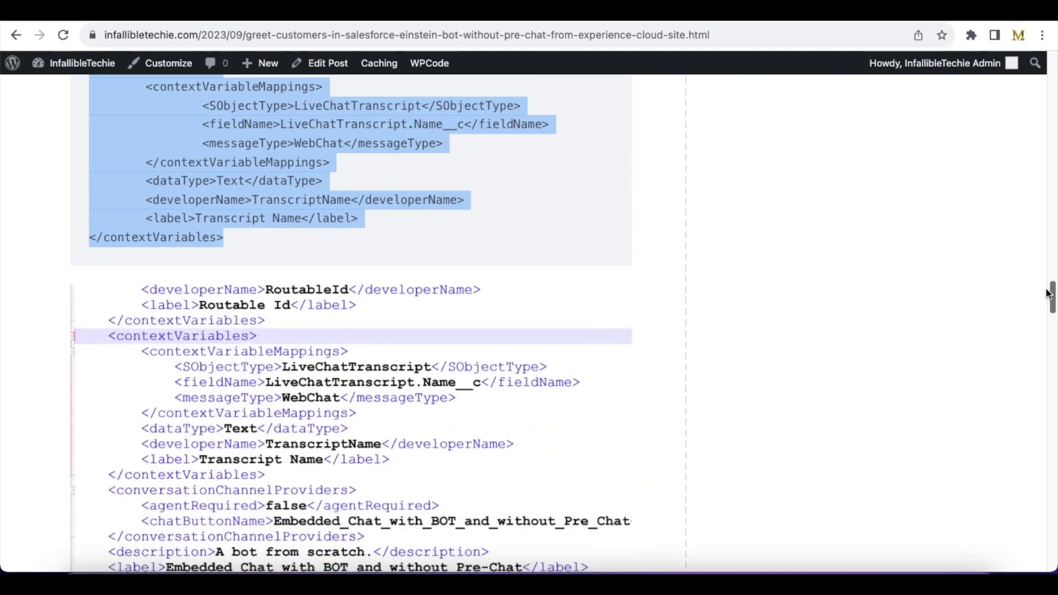
{"action": "scroll", "coordinate": [1040, 336], "scroll_direction": "down", "scroll_amount": 5}
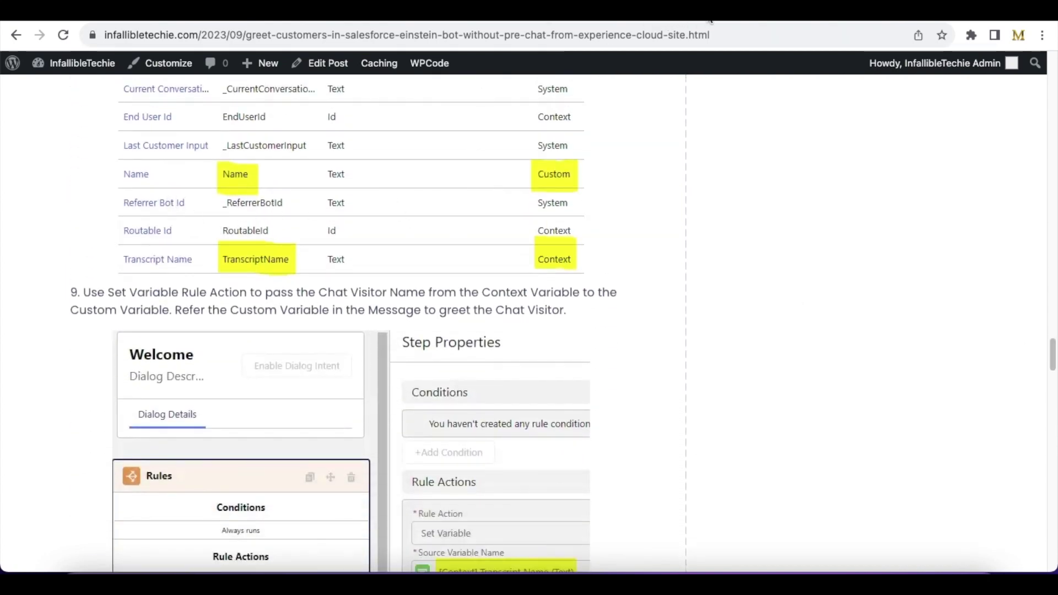
Check the type and data type of the Name variable in the Einstein Bot Builder variables list
{"action": "key", "text": "ctrl+Tab"}
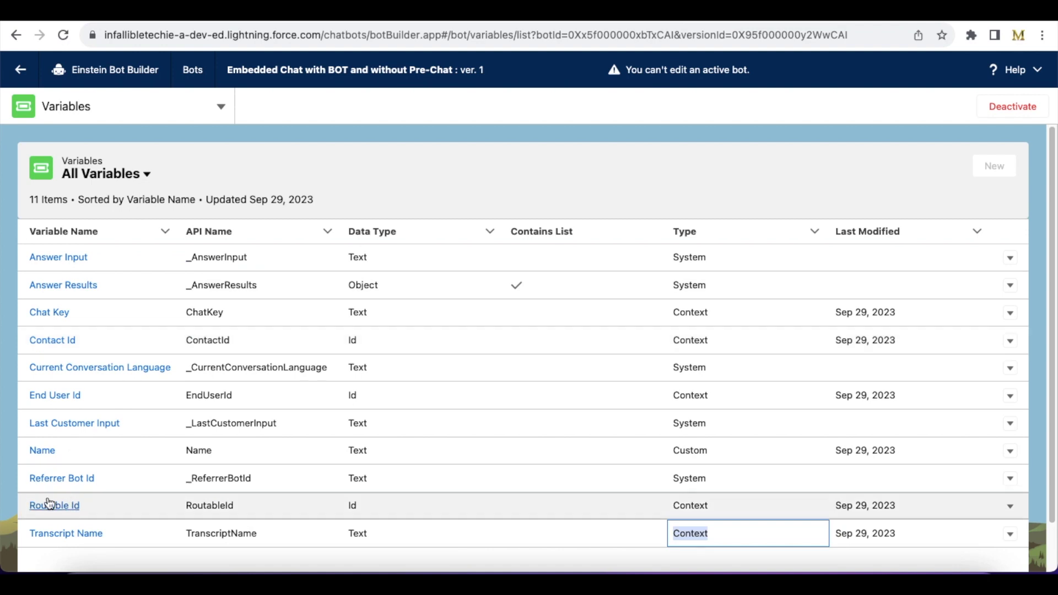
{"action": "double_click", "coordinate": [711, 450]}
{"action": "double_click", "coordinate": [358, 451]}
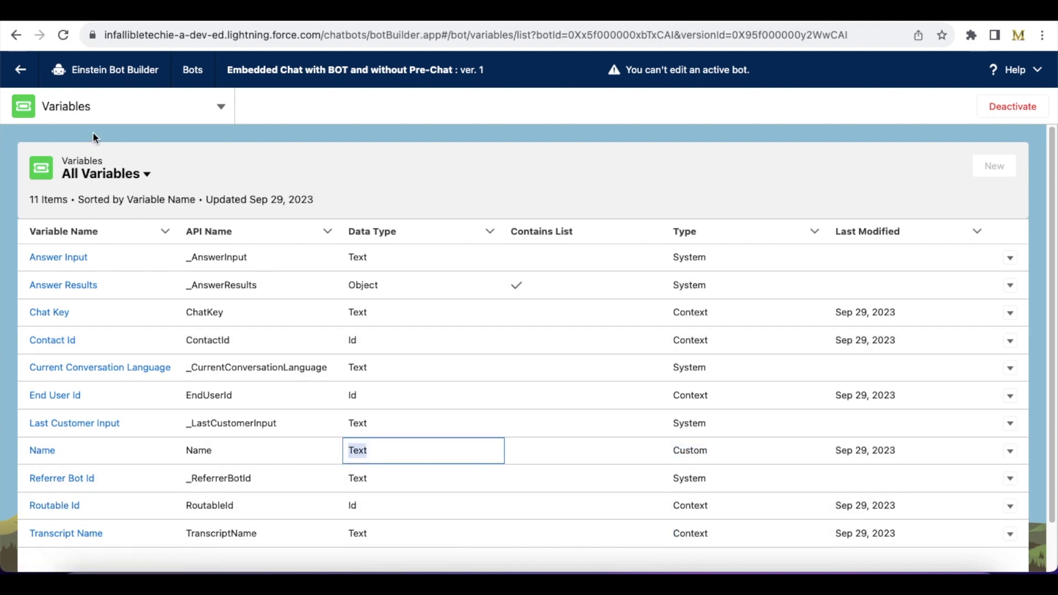
Review the Welcome dialog's Set Variable rule from Transcript Name to Name and its greeting message using {!Name}
{"action": "left_click", "coordinate": [85, 108]}
{"action": "left_click", "coordinate": [81, 165]}
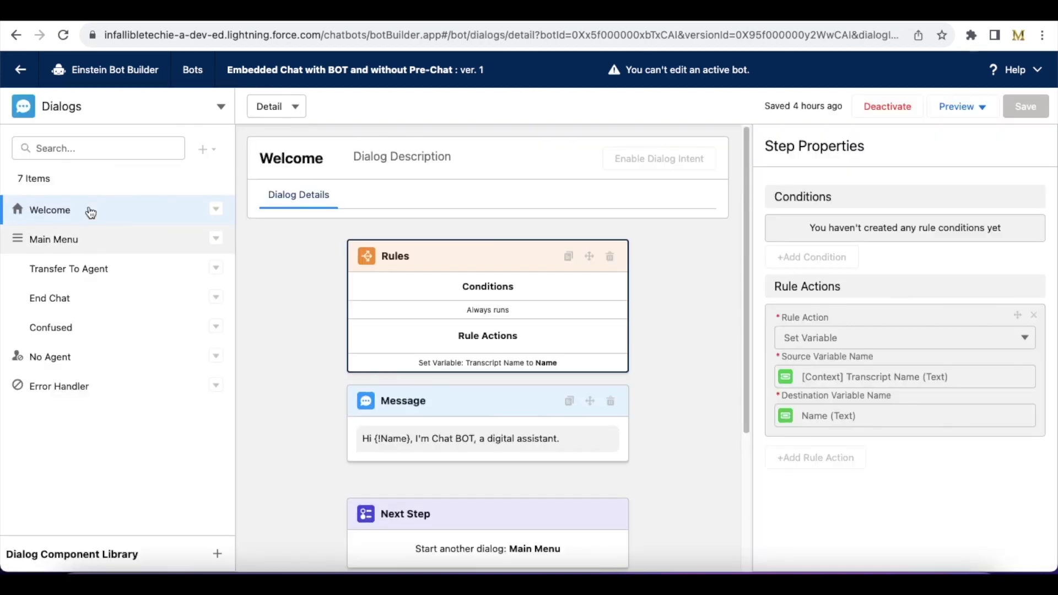
{"action": "left_click", "coordinate": [428, 256]}
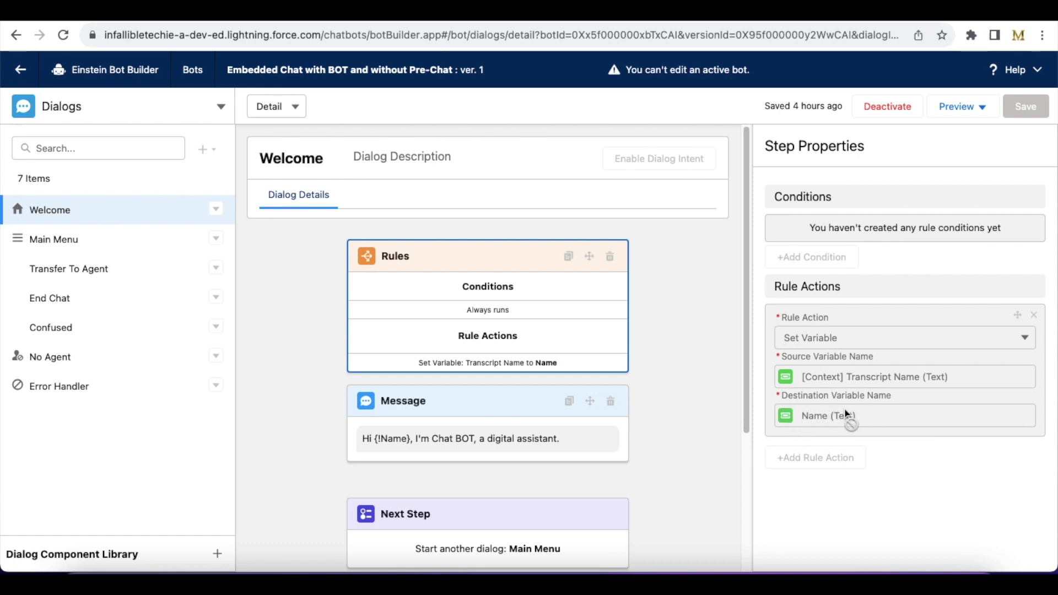
{"action": "left_click_drag", "start_coordinate": [369, 433], "coordinate": [562, 446]}
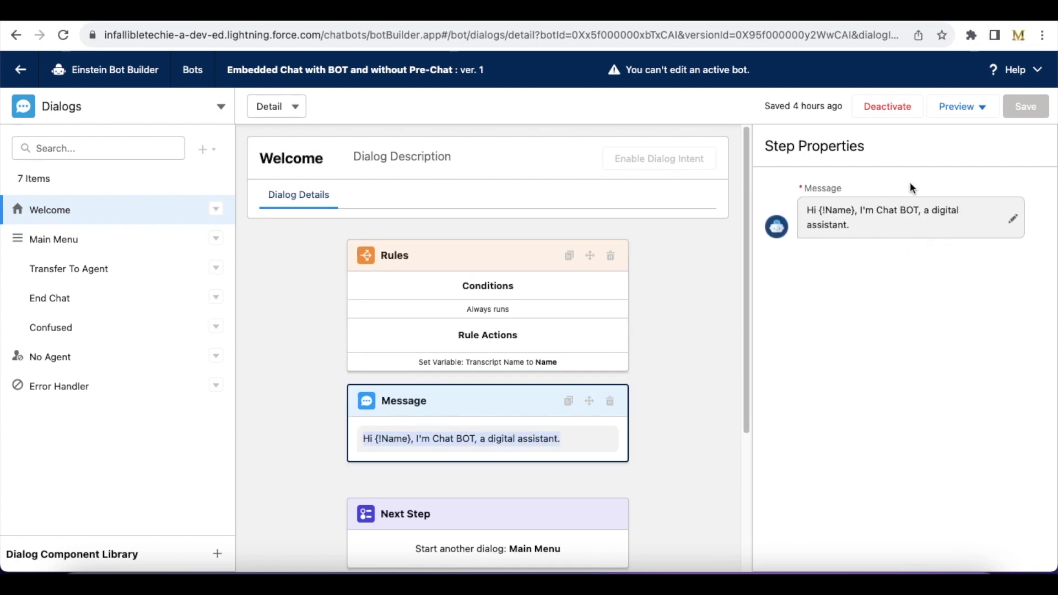
Open the Additional branding settings in the chat settings of the Embedded Chat with BOT and without Pre-Chat deployment
{"action": "left_click", "coordinate": [796, 22]}
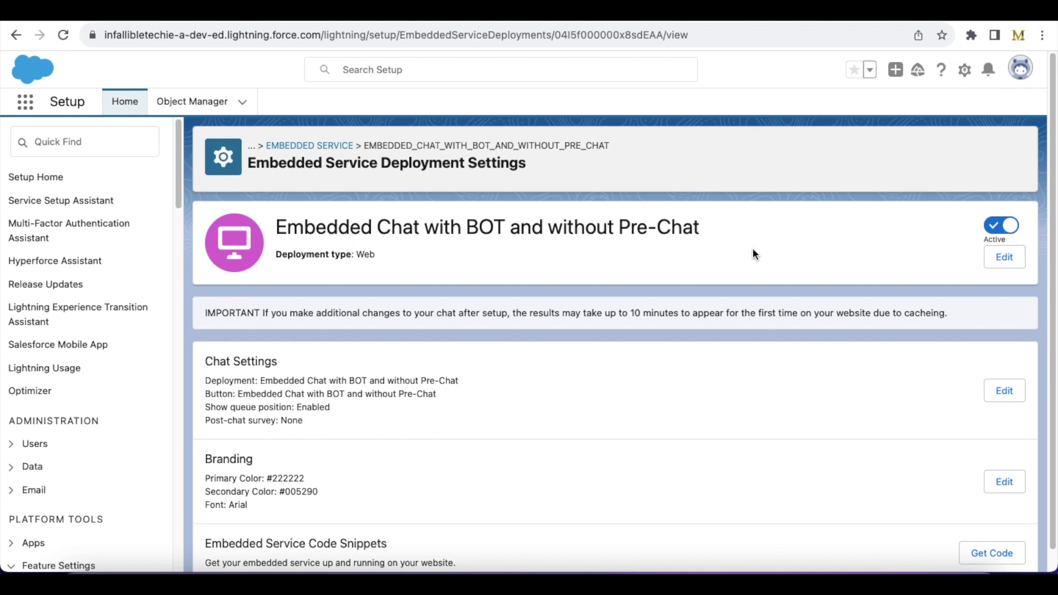
{"action": "left_click_drag", "start_coordinate": [249, 163], "coordinate": [518, 163]}
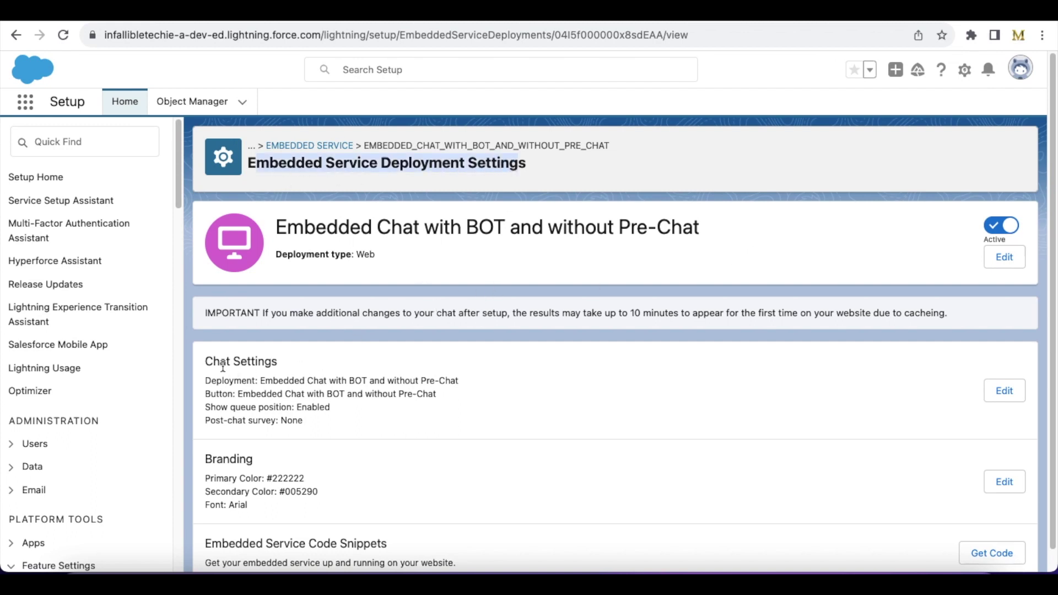
{"action": "left_click", "coordinate": [1003, 406]}
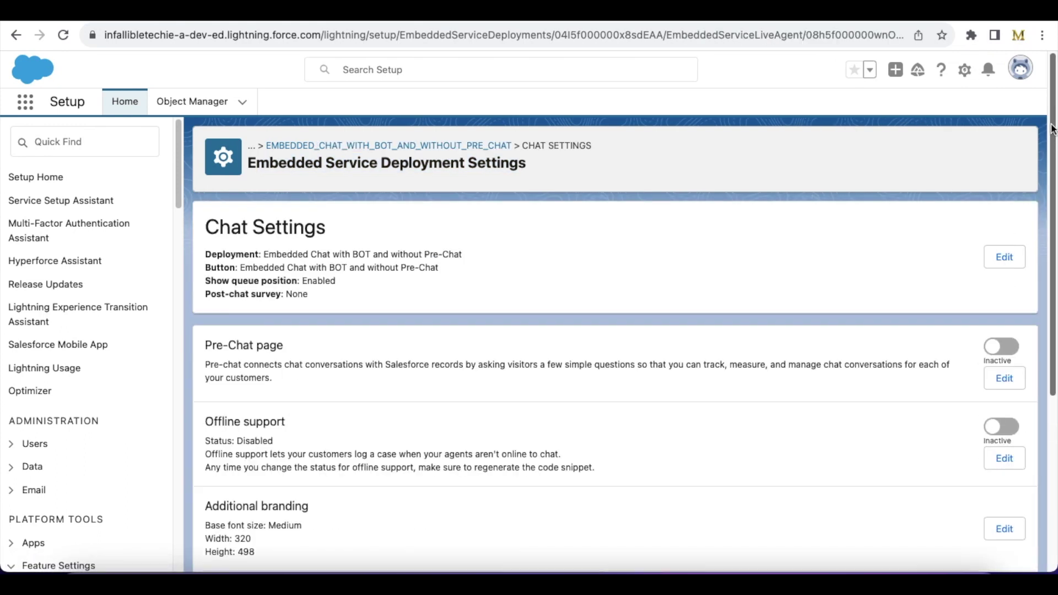
{"action": "scroll", "coordinate": [1052, 128], "scroll_direction": "down", "scroll_amount": 3}
{"action": "left_click", "coordinate": [998, 356]}
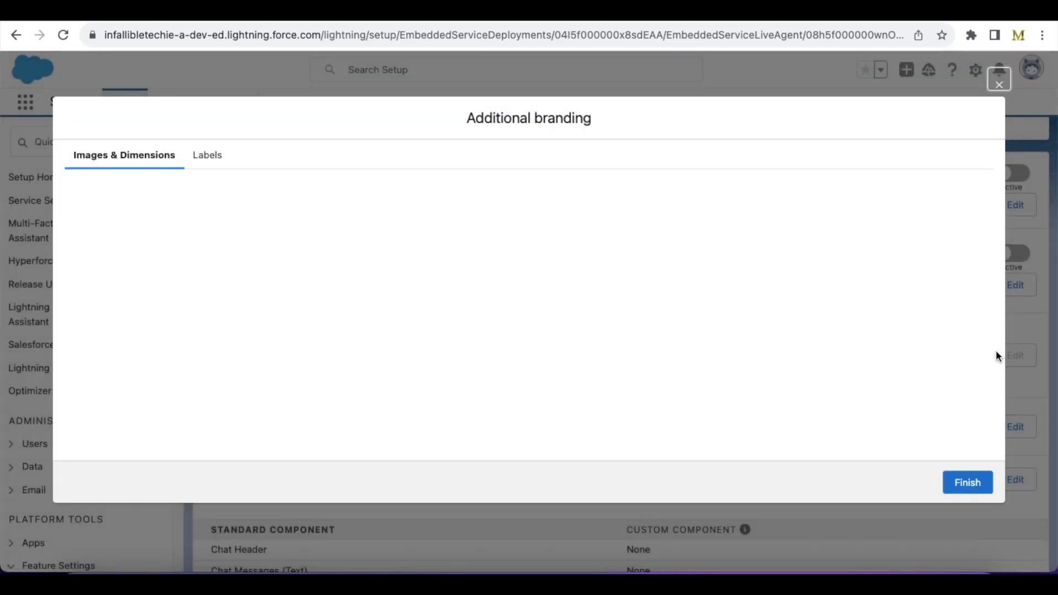
Display the branding labels for the Waiting chat state and the Queue Position Displayed label group
{"action": "left_click", "coordinate": [205, 145]}
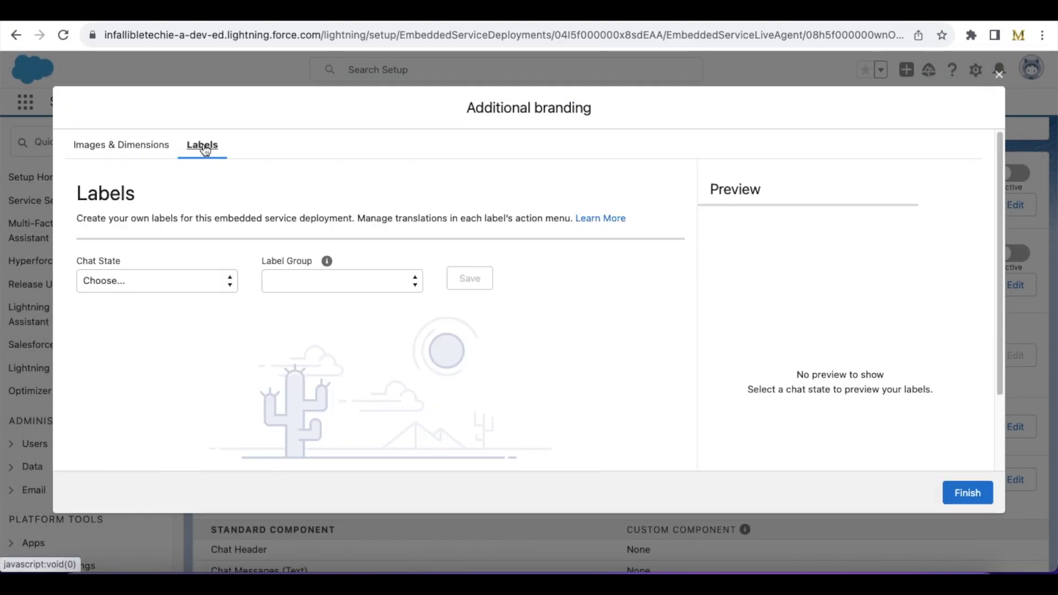
{"action": "left_click", "coordinate": [183, 274]}
{"action": "left_click", "coordinate": [154, 378]}
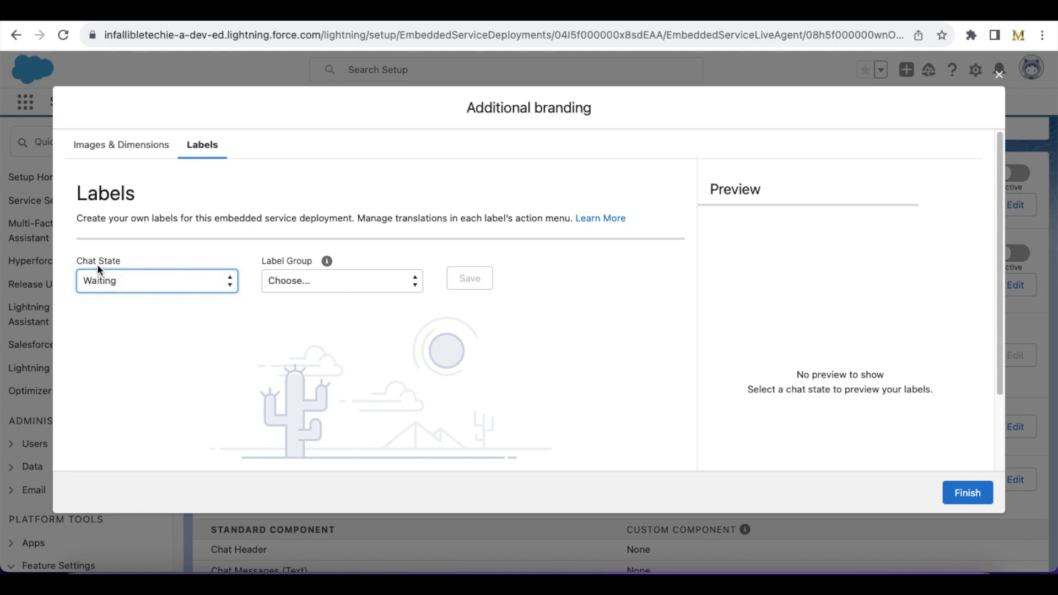
{"action": "left_click", "coordinate": [309, 283]}
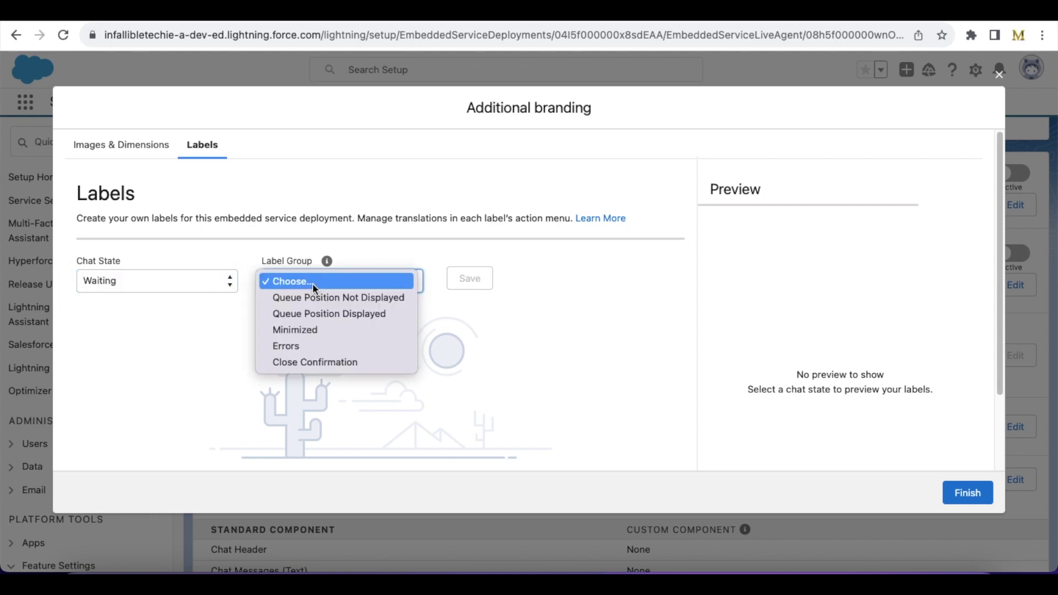
{"action": "left_click", "coordinate": [325, 317]}
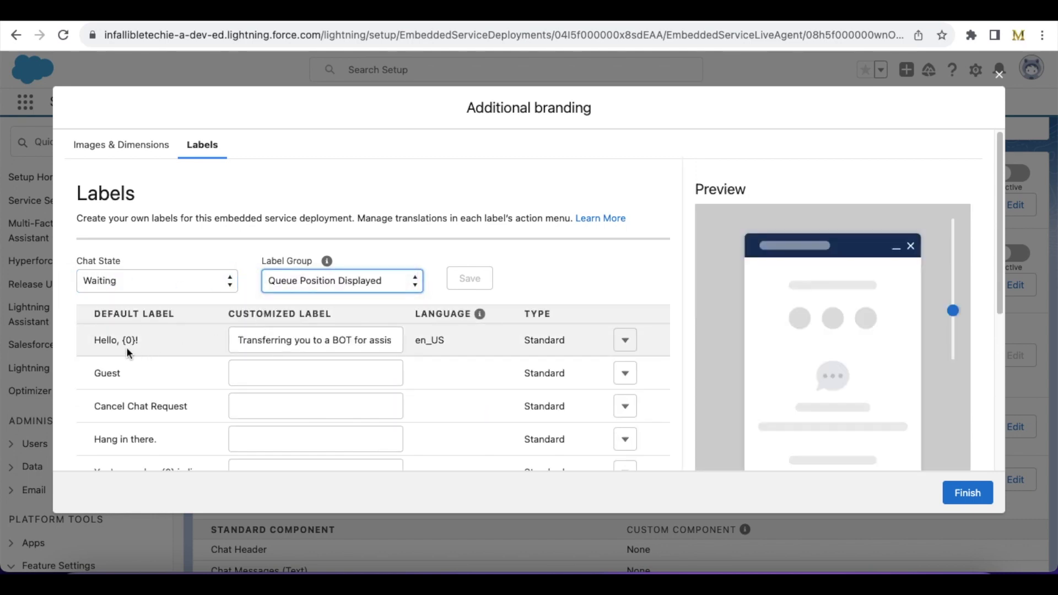
Compare the default "Hello, {0}!" label with its customized text, and close the Additional branding settings without changes
{"action": "left_click_drag", "start_coordinate": [95, 340], "coordinate": [139, 346]}
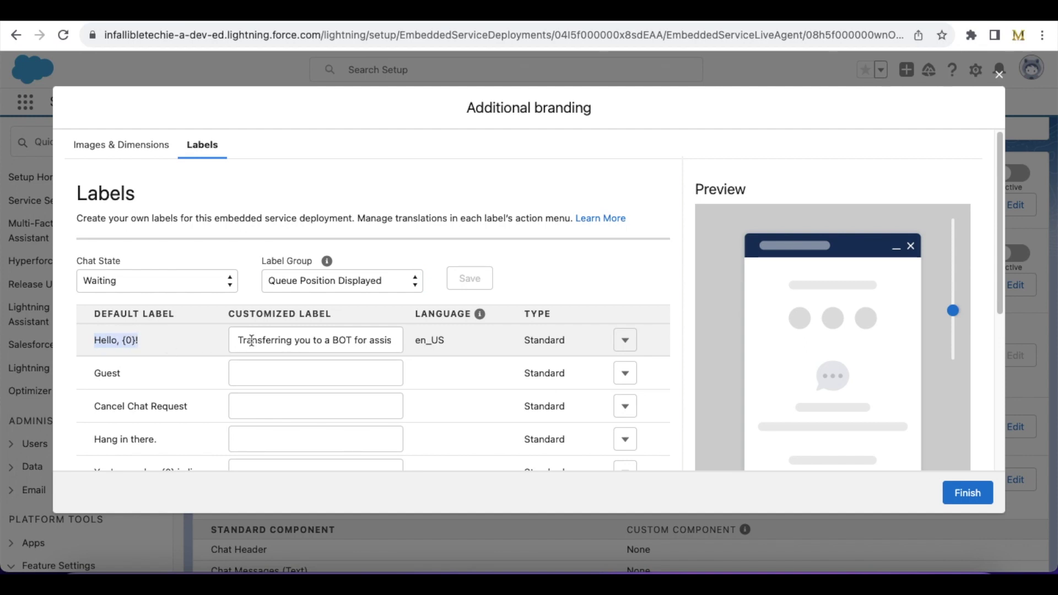
{"action": "left_click", "coordinate": [345, 340]}
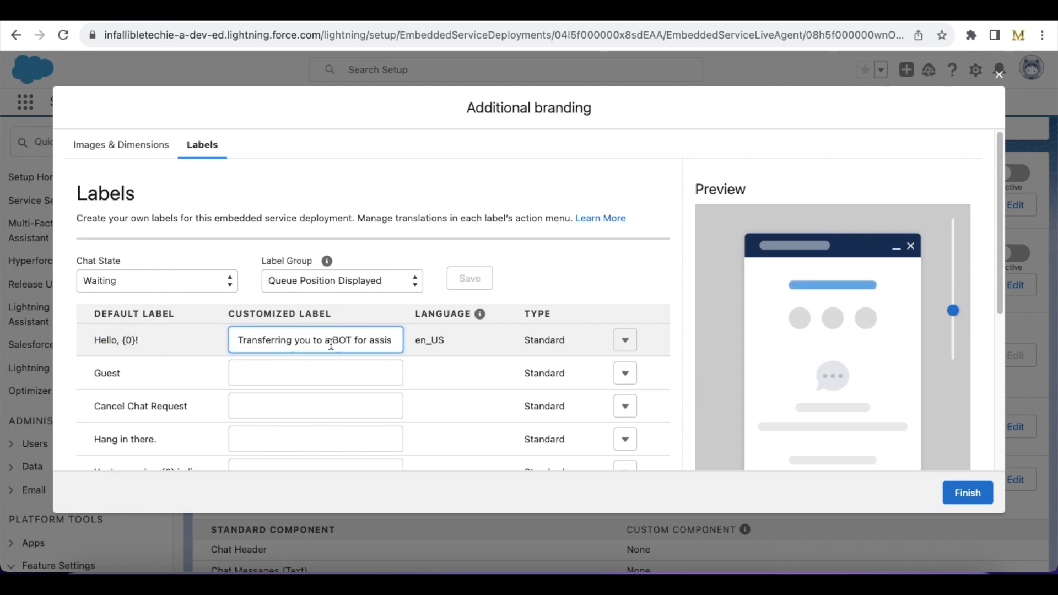
{"action": "left_click_drag", "start_coordinate": [122, 340], "coordinate": [131, 342]}
{"action": "left_click", "coordinate": [270, 339]}
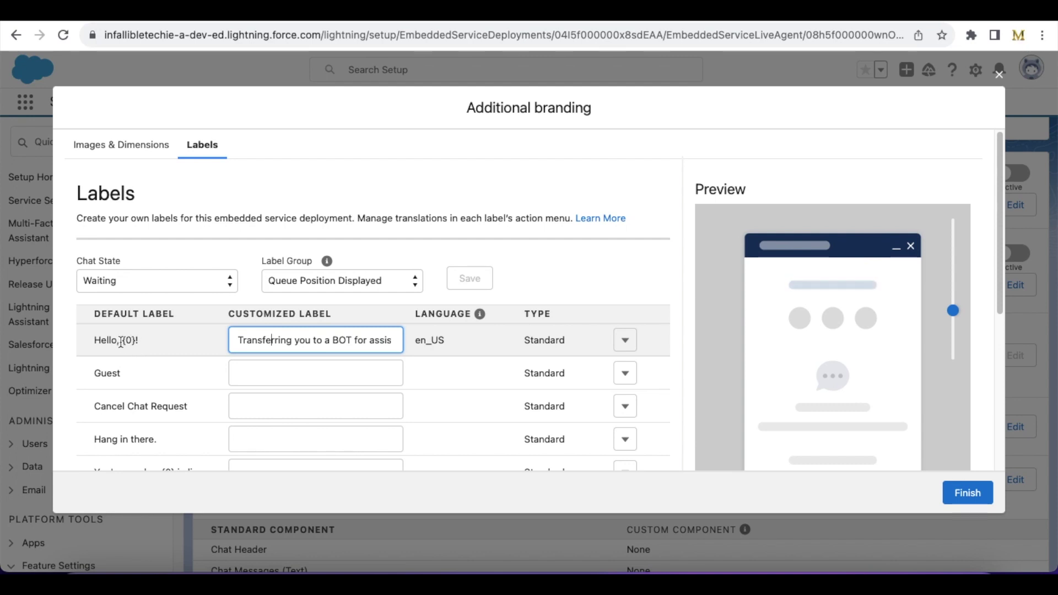
{"action": "left_click_drag", "start_coordinate": [239, 339], "coordinate": [413, 335]}
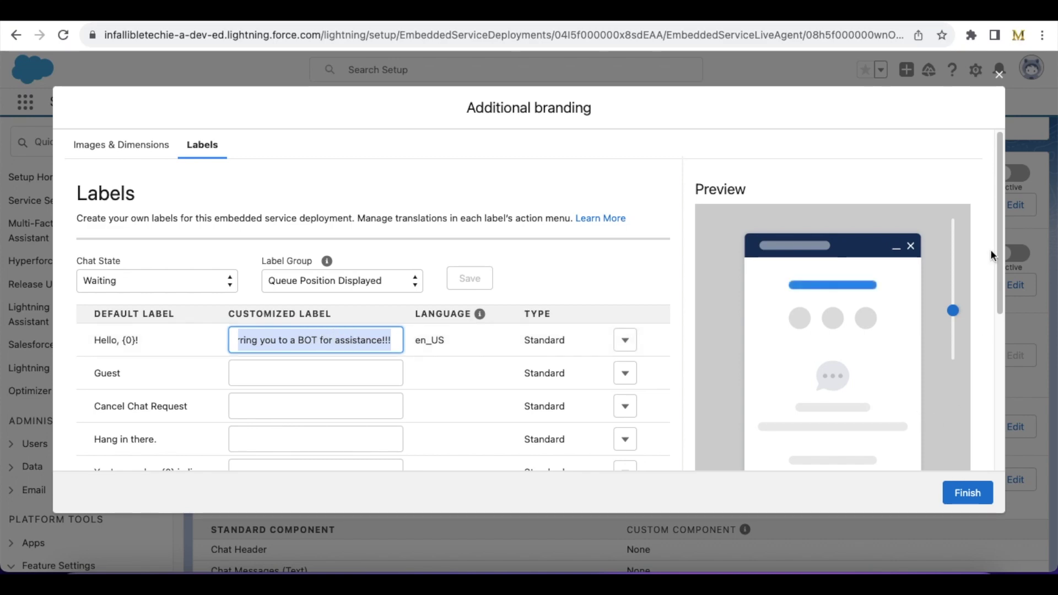
{"action": "left_click", "coordinate": [1001, 80]}
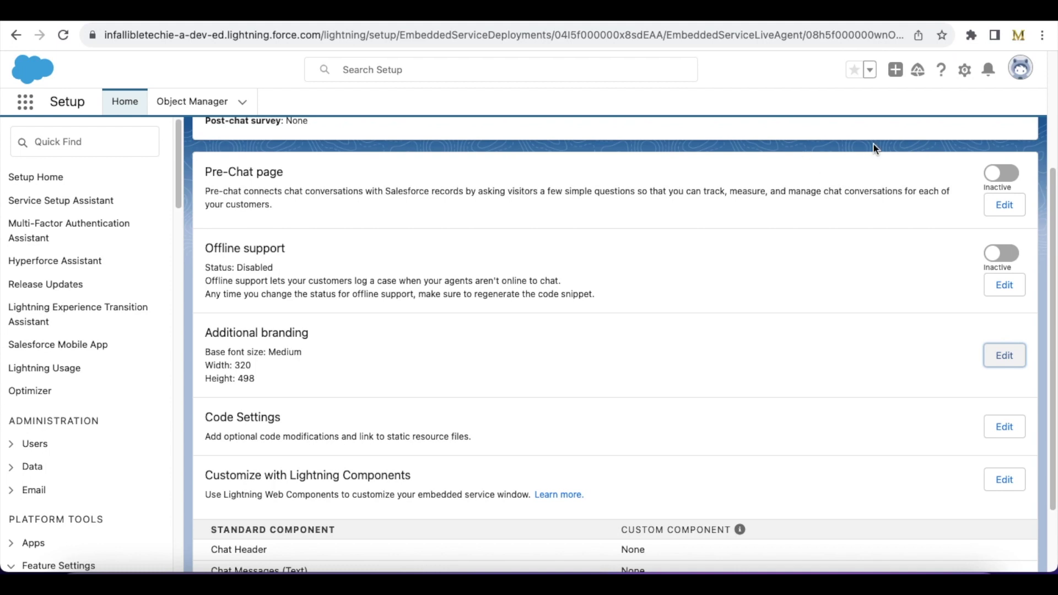
Switch to the Experience Cloud site and open the browser developer tools beside it, leaving the site pane wider
{"action": "left_click", "coordinate": [890, 14]}
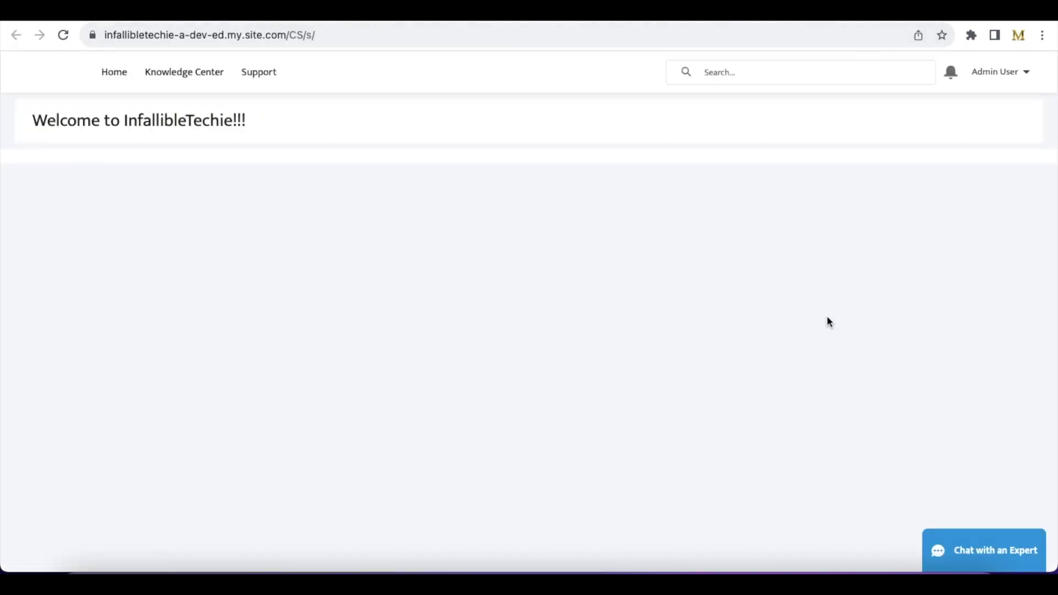
{"action": "right_click", "coordinate": [684, 254]}
{"action": "left_click", "coordinate": [729, 472]}
{"action": "right_click", "coordinate": [739, 186]}
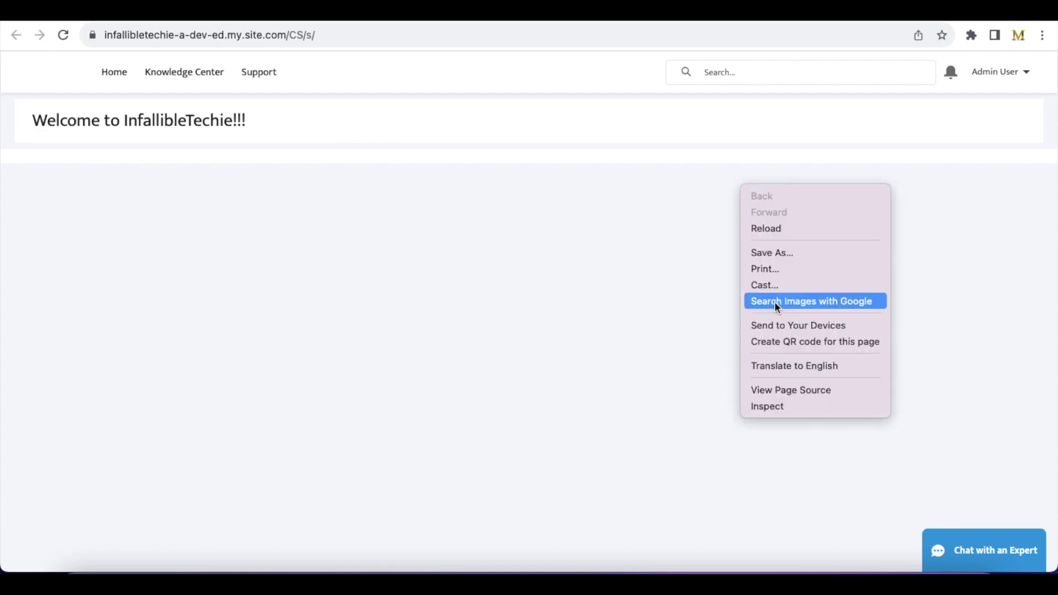
{"action": "left_click", "coordinate": [788, 409]}
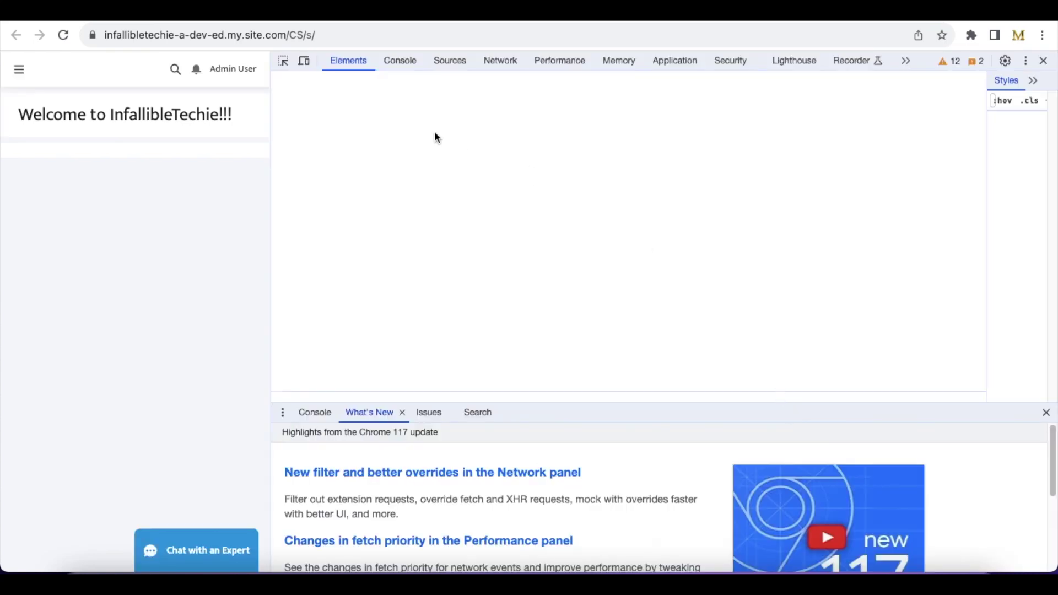
{"action": "left_click_drag", "start_coordinate": [271, 152], "coordinate": [418, 161]}
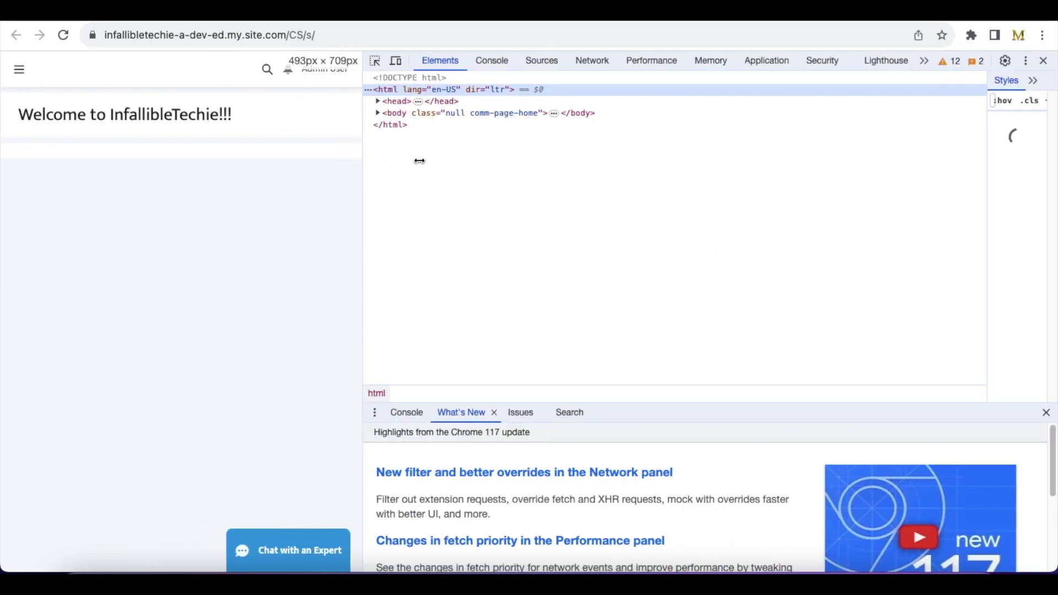
Clear the console, reload the site, and check the logged fullNameOfUser entry
{"action": "left_click", "coordinate": [542, 58]}
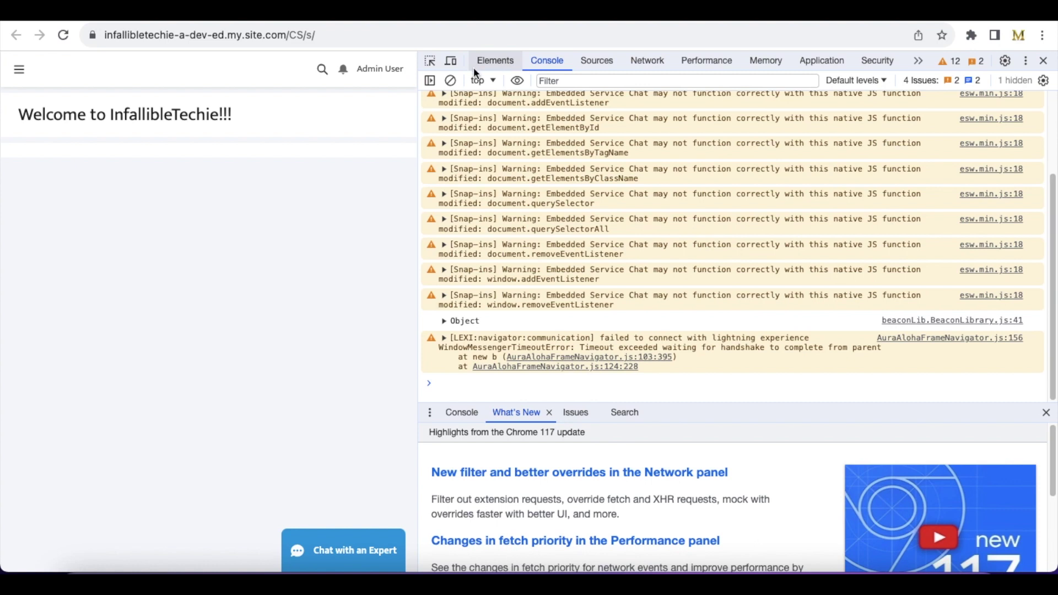
{"action": "left_click", "coordinate": [452, 82]}
{"action": "left_click", "coordinate": [63, 36]}
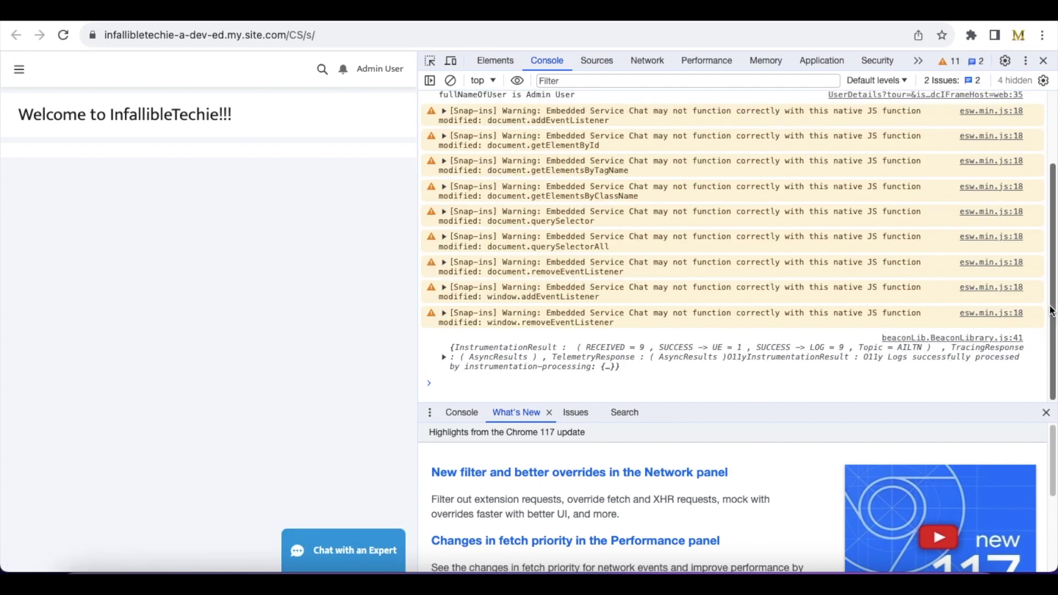
{"action": "scroll", "coordinate": [481, 180], "scroll_direction": "up", "scroll_amount": 2}
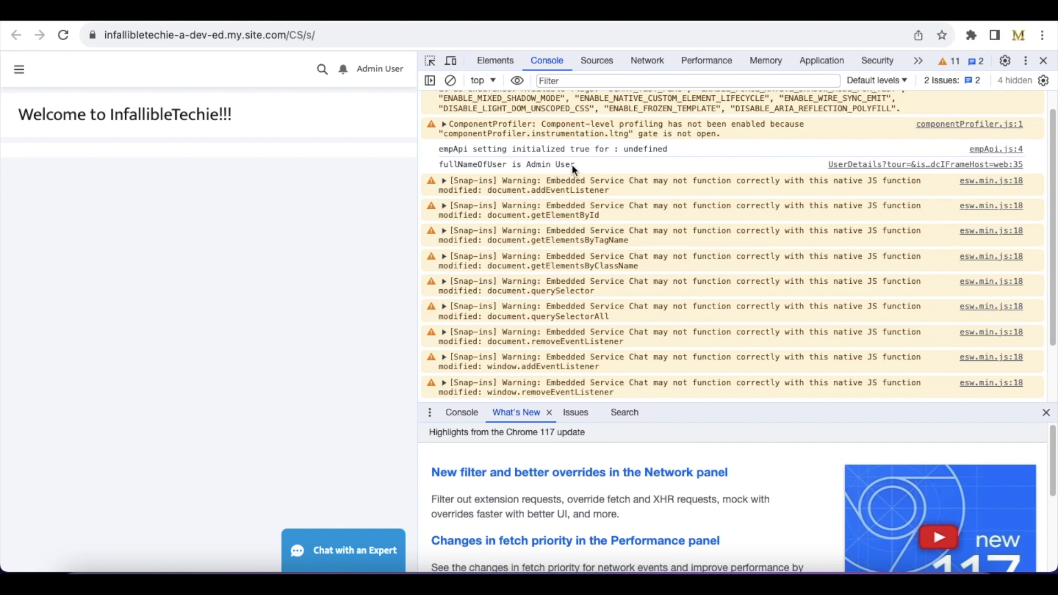
Inspect the site's session storage for the CurrentUserFullName key
{"action": "left_click", "coordinate": [824, 62]}
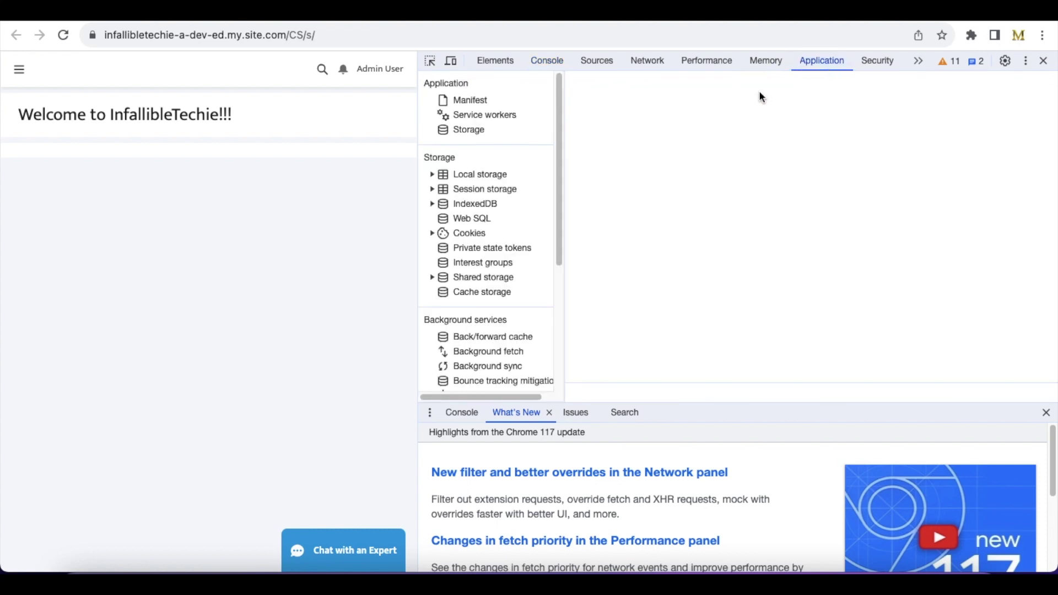
{"action": "left_click", "coordinate": [478, 189]}
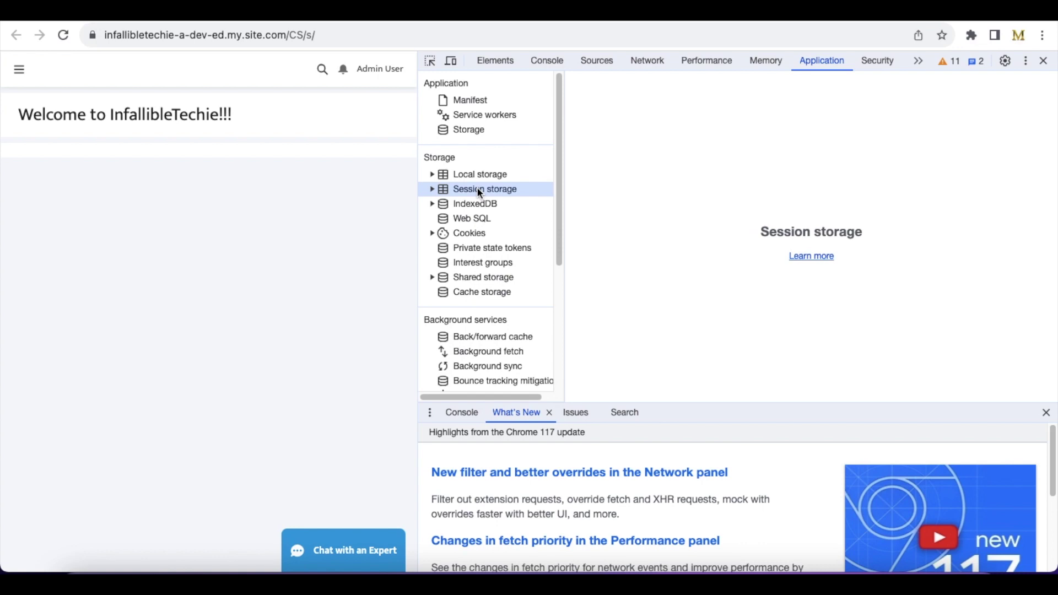
{"action": "left_click", "coordinate": [432, 189]}
{"action": "left_click", "coordinate": [485, 204]}
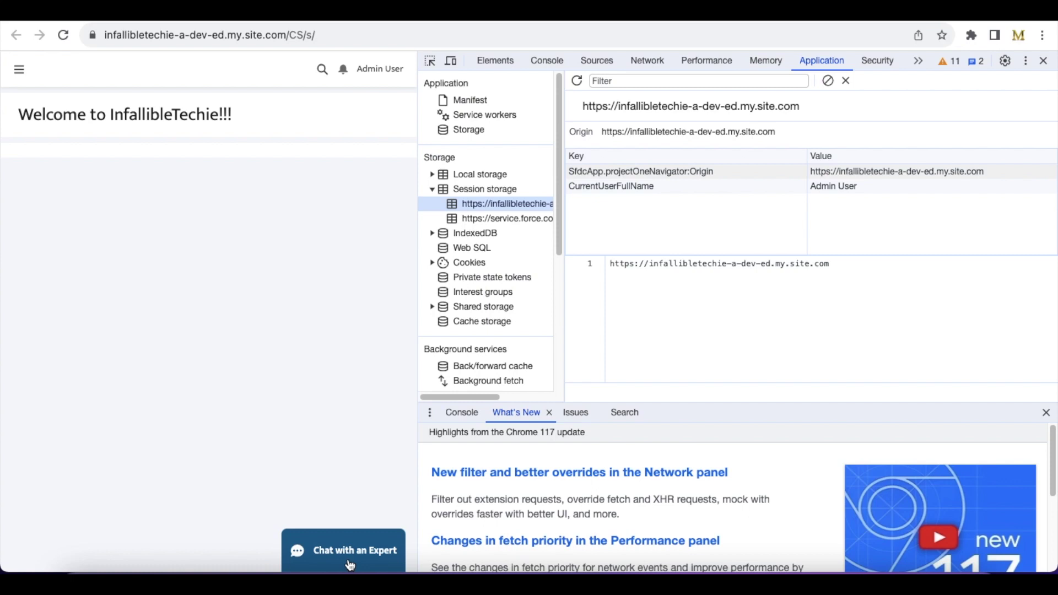
Clear the console, start a chat with the bot to check its greeting by name, and return to the article
{"action": "left_click", "coordinate": [546, 62]}
{"action": "left_click", "coordinate": [455, 84]}
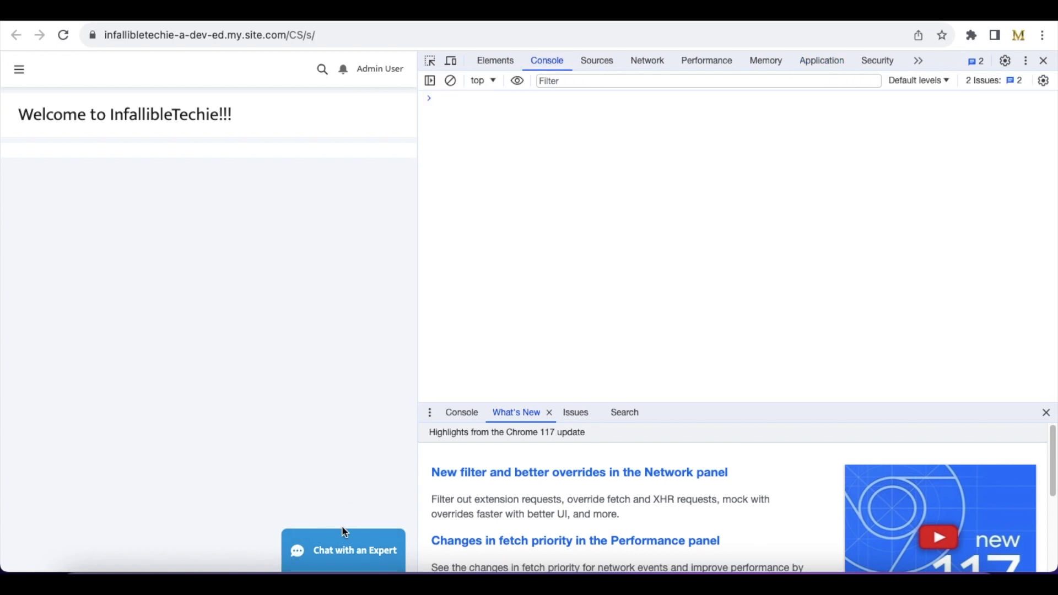
{"action": "left_click", "coordinate": [343, 532]}
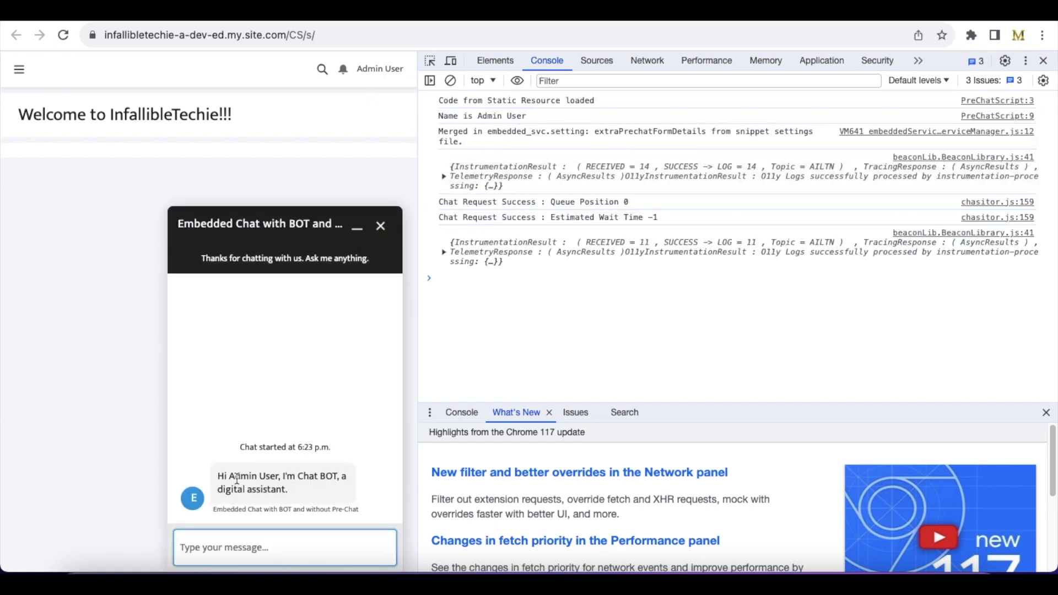
{"action": "left_click_drag", "start_coordinate": [219, 475], "coordinate": [293, 499]}
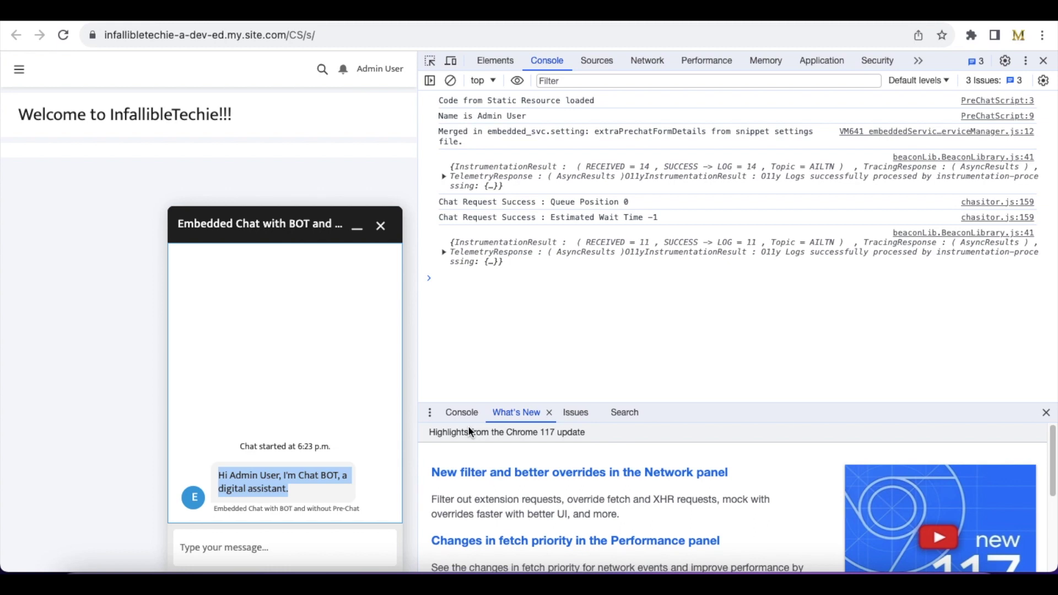
{"action": "key", "text": "ctrl+Tab"}
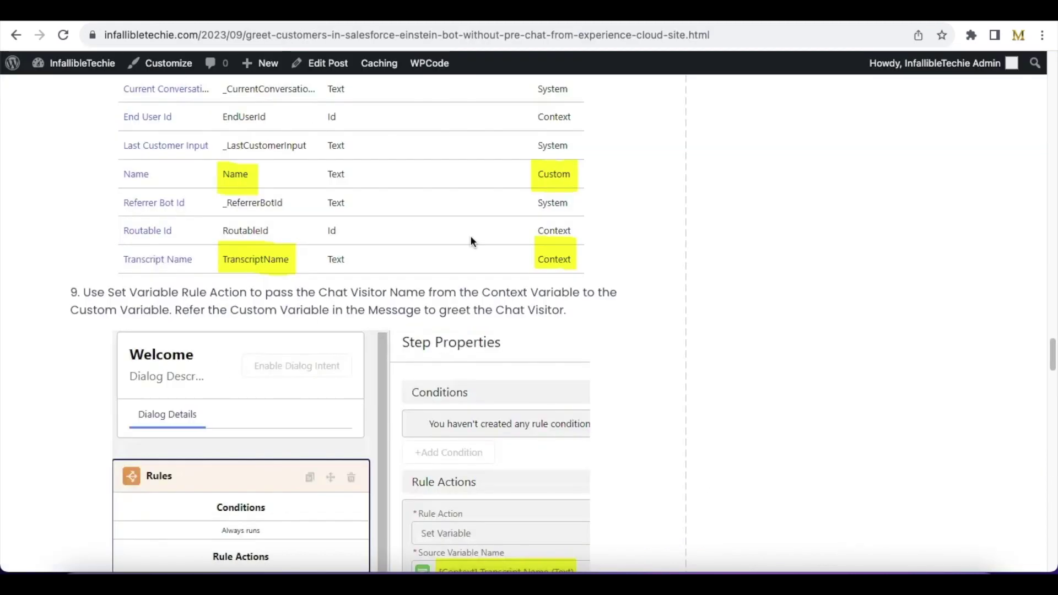